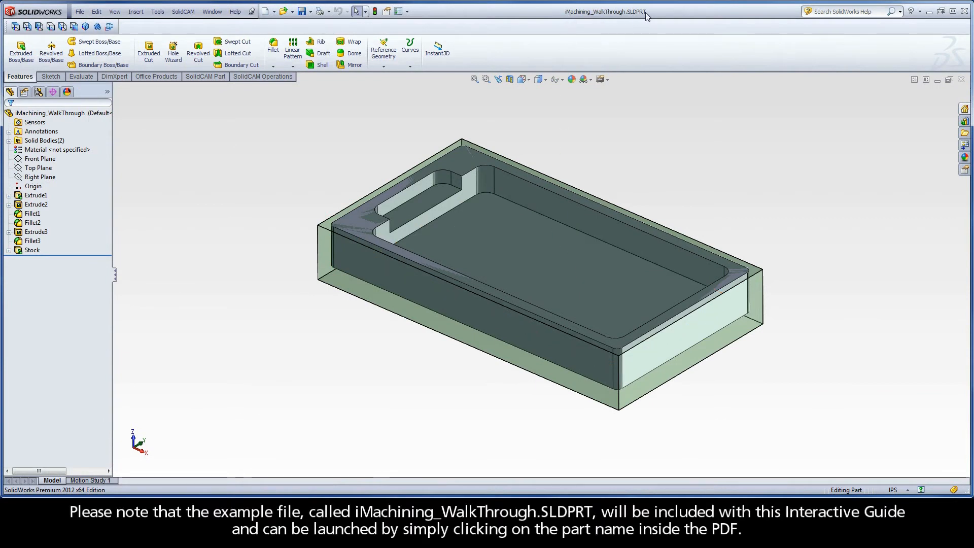
Create a new metric milling CAM-Part named iMachining_WalkThrough in the model file directory.
mouse_move(646, 16)
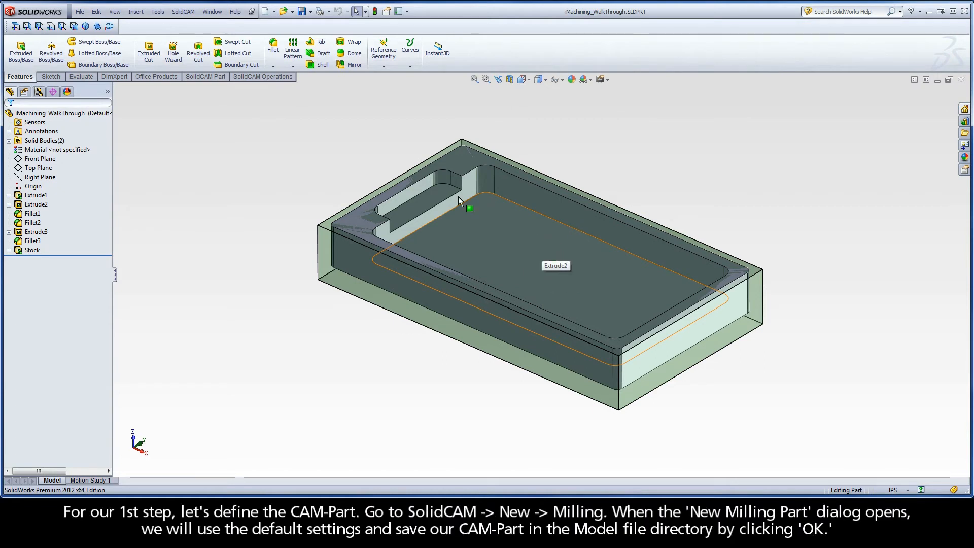
left_click(183, 11)
mouse_move(203, 25)
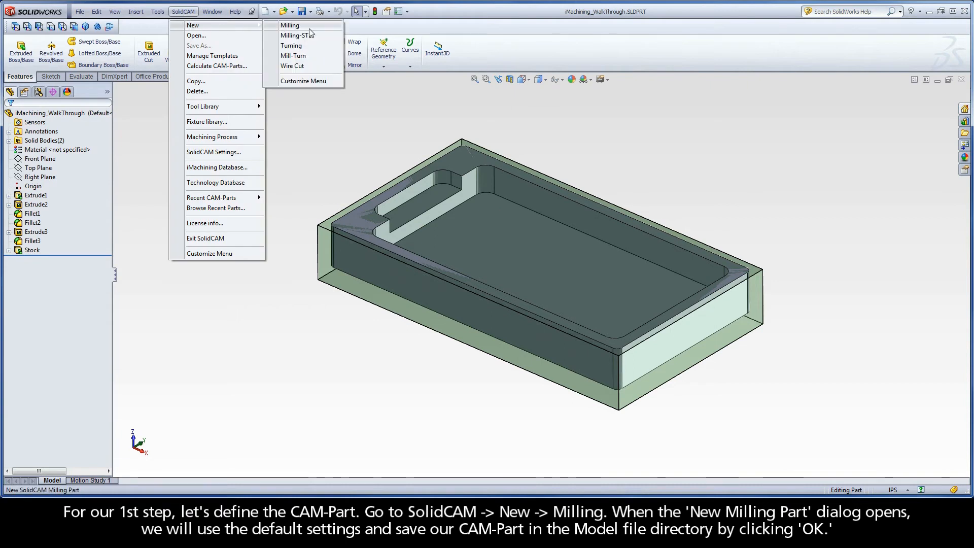
left_click(310, 26)
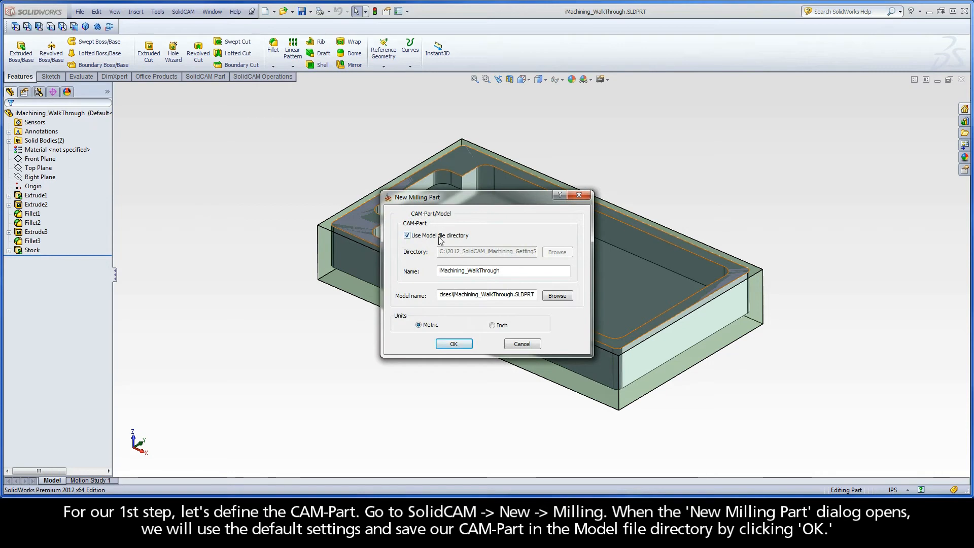
left_click(455, 345)
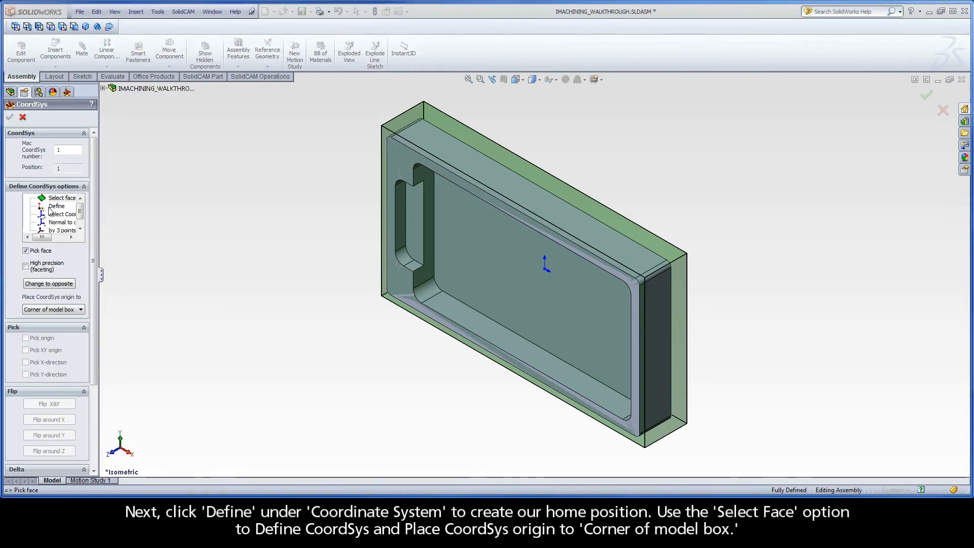
Define machine coordinate system 1 by selecting the part's front face, with its origin at the corner of the model box and default machining levels.
left_click(59, 199)
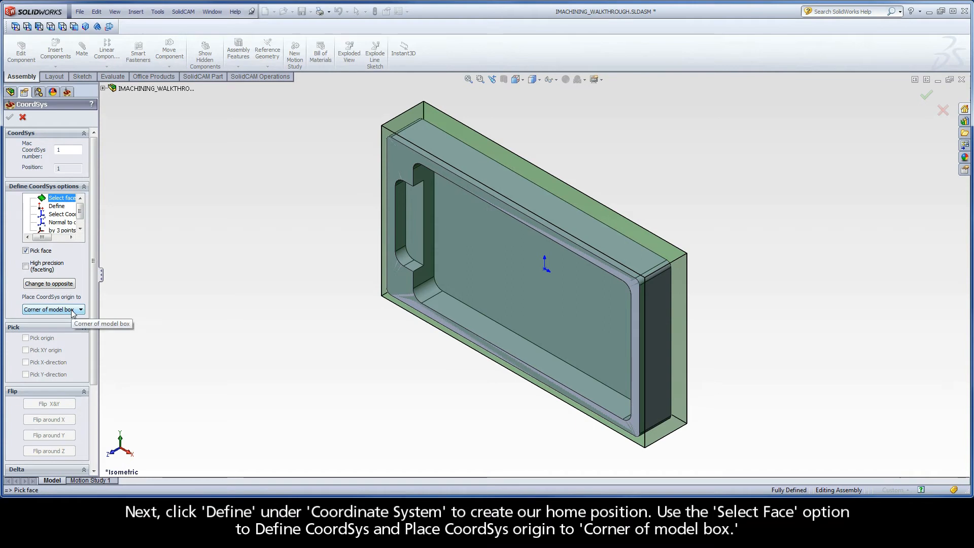
left_click(385, 293)
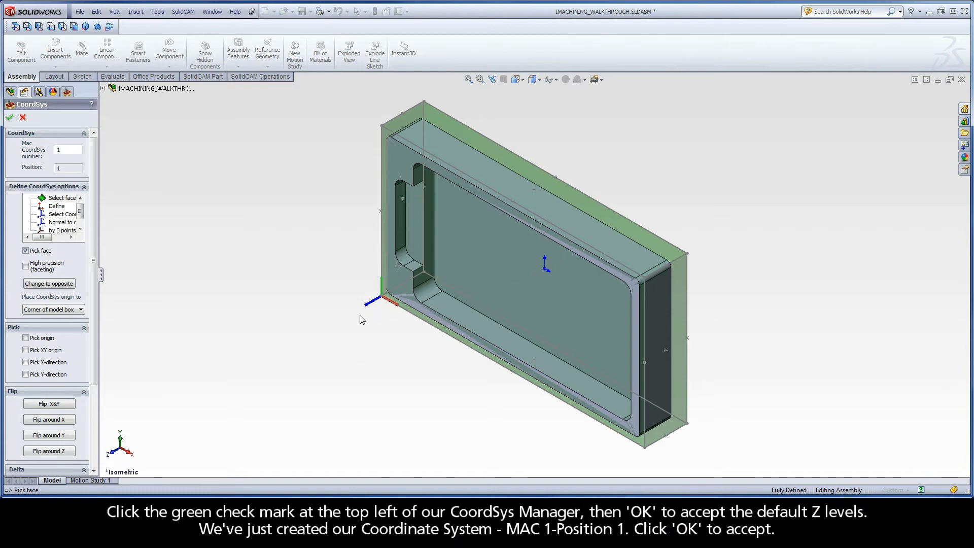
left_click(10, 117)
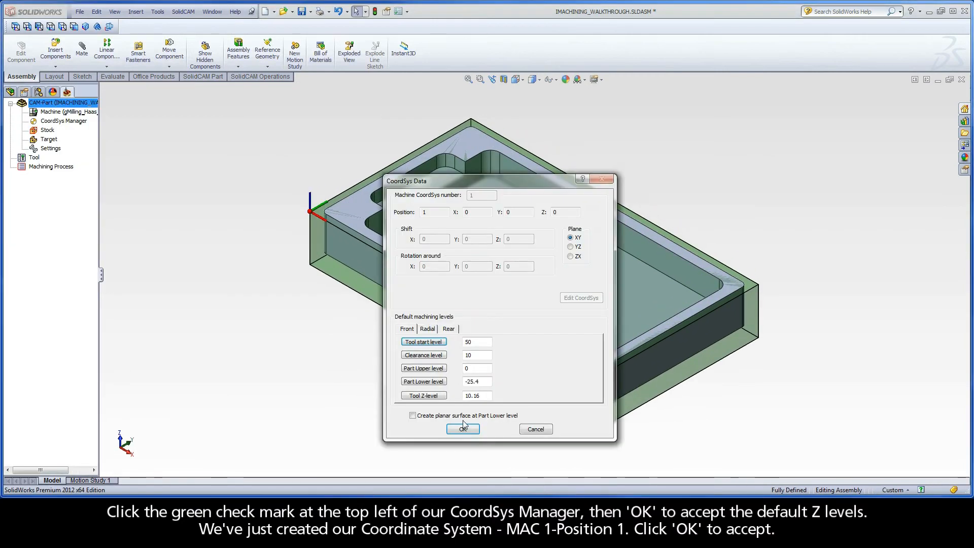
left_click(463, 428)
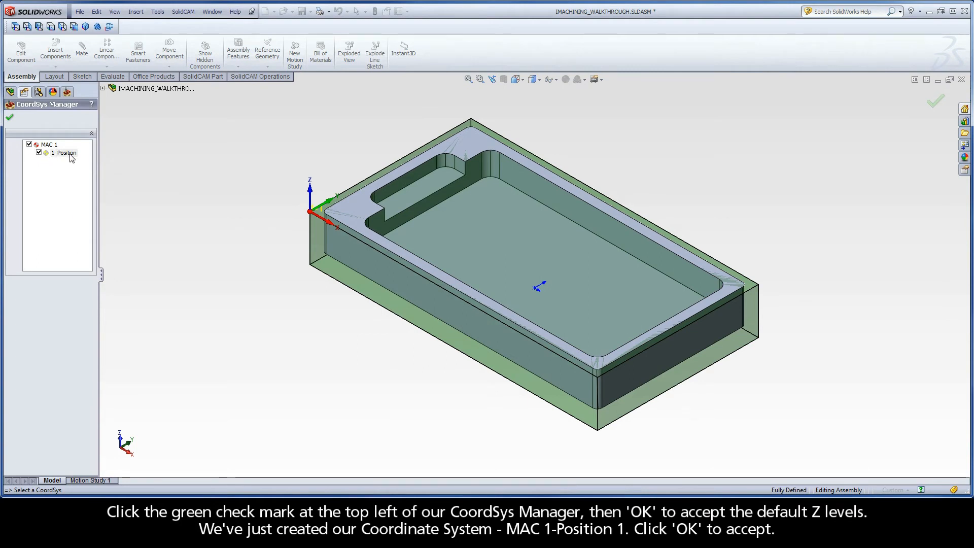
left_click(10, 118)
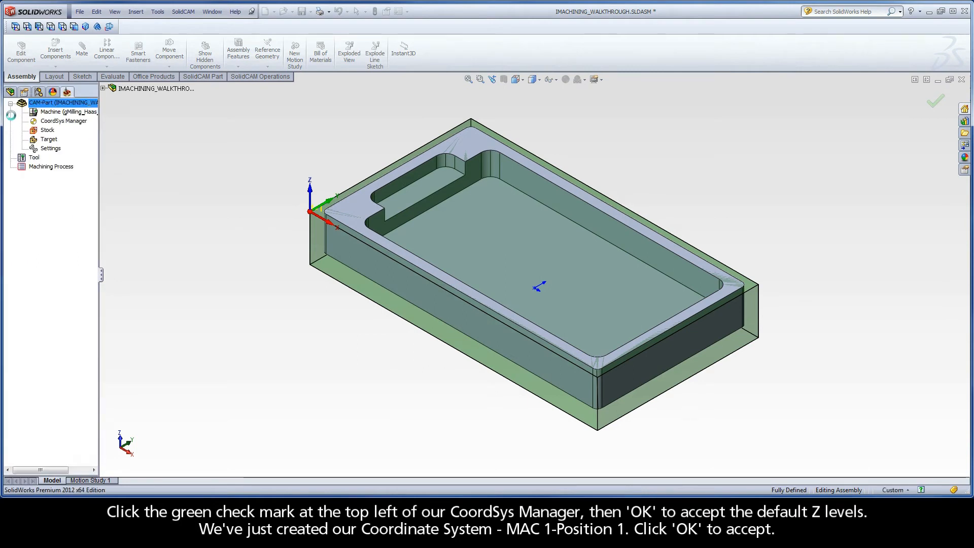
left_click(10, 118)
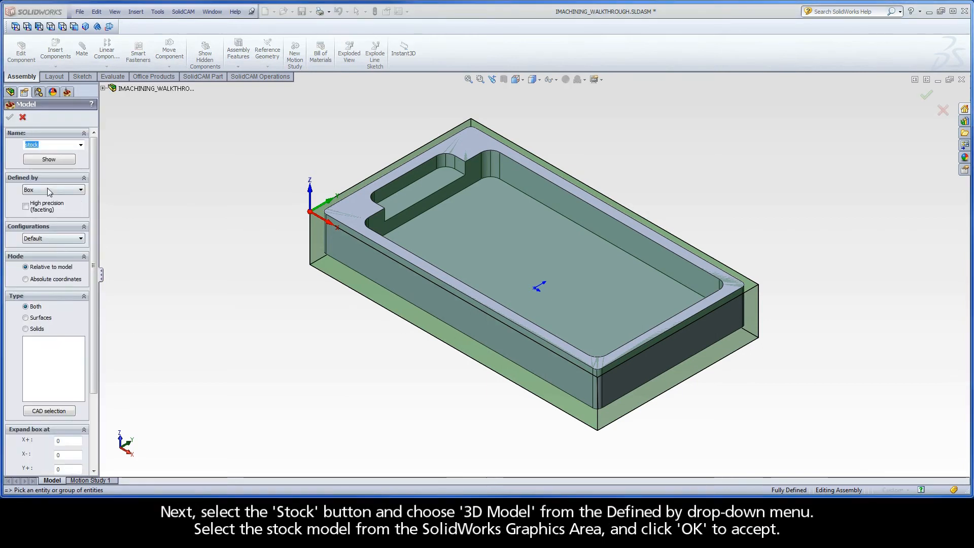
Define the stock as a 3D Model using the transparent block surrounding the part.
left_click(48, 190)
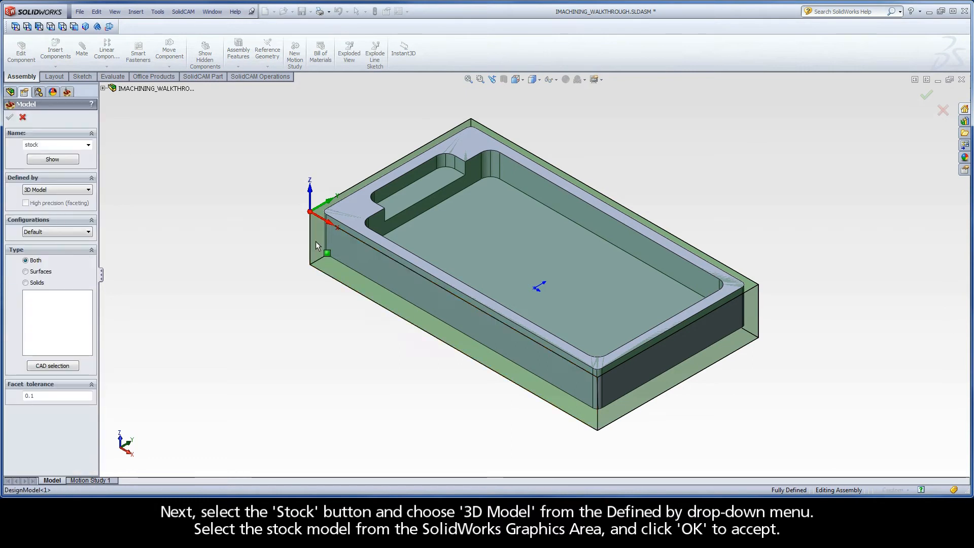
left_click(316, 242)
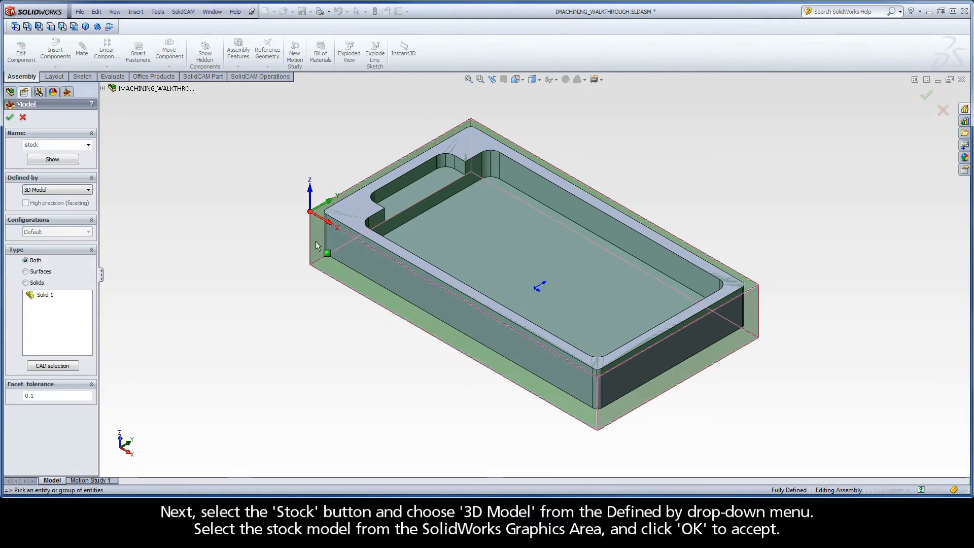
left_click(9, 117)
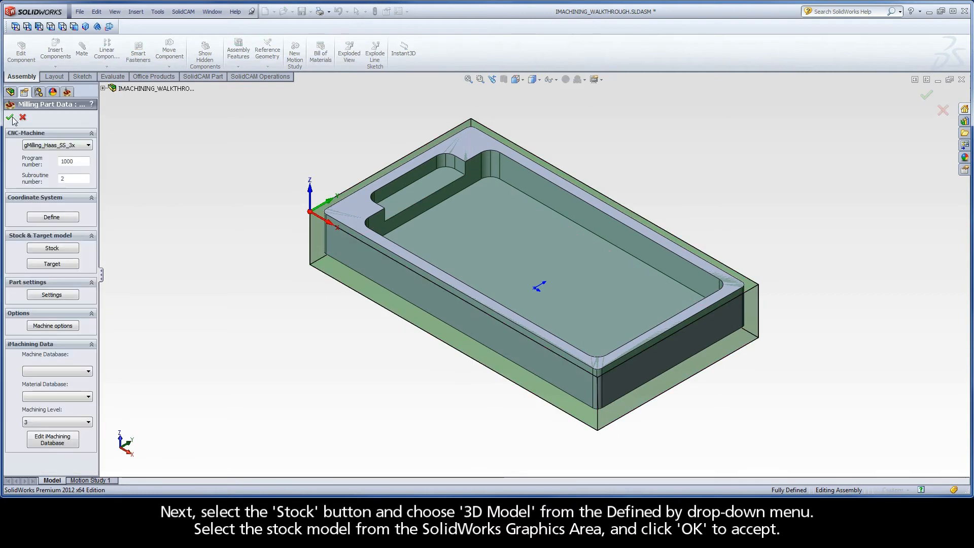
Define the target model with the pocketed part solid and complete the CAM-Part definition.
left_click(52, 264)
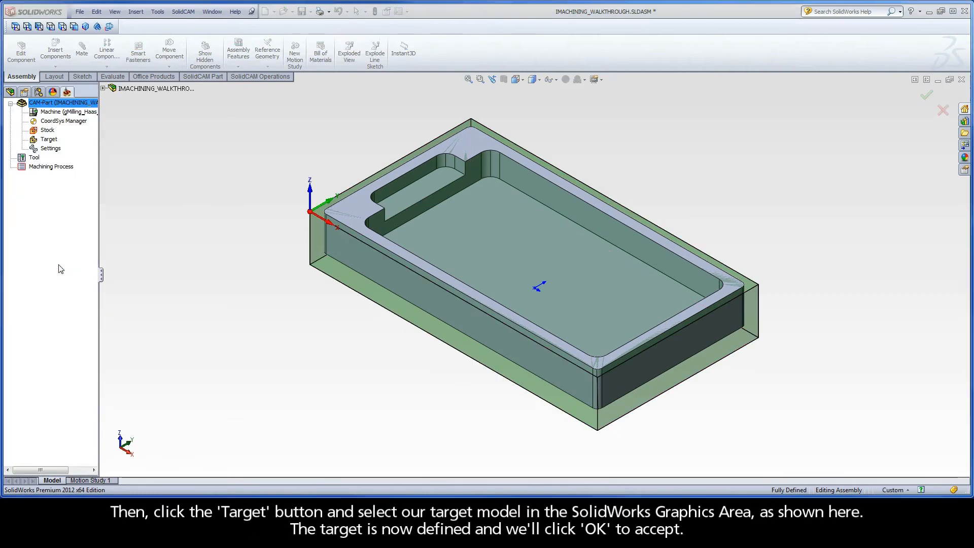
left_click(349, 208)
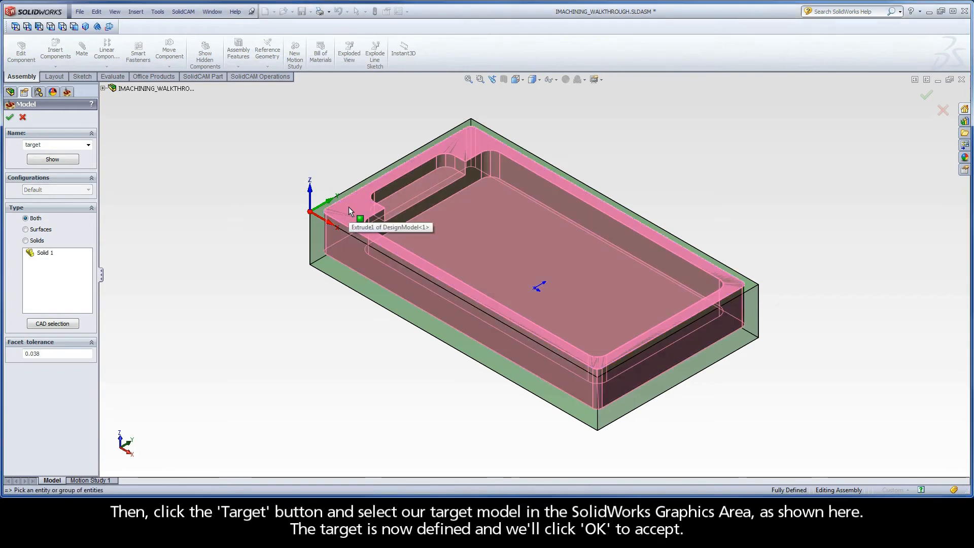
left_click(10, 118)
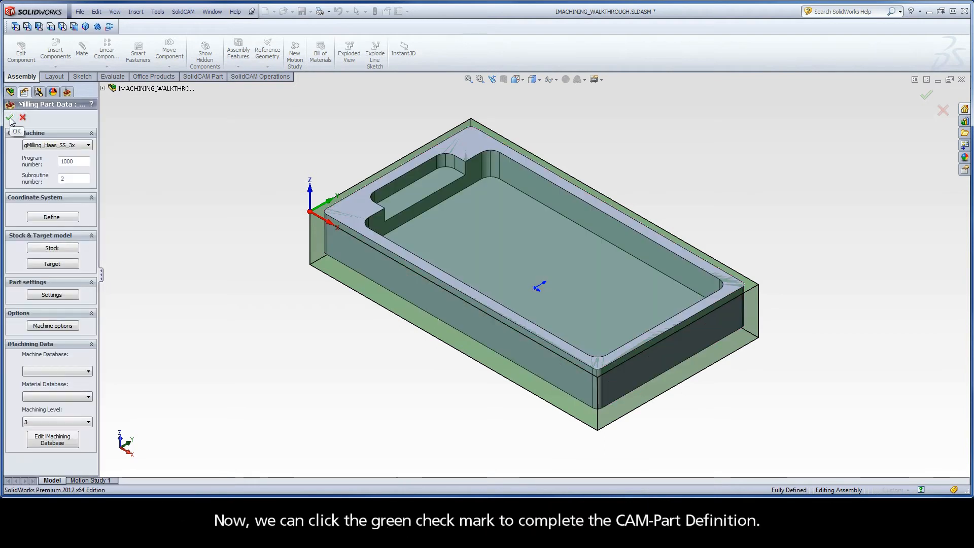
left_click(10, 118)
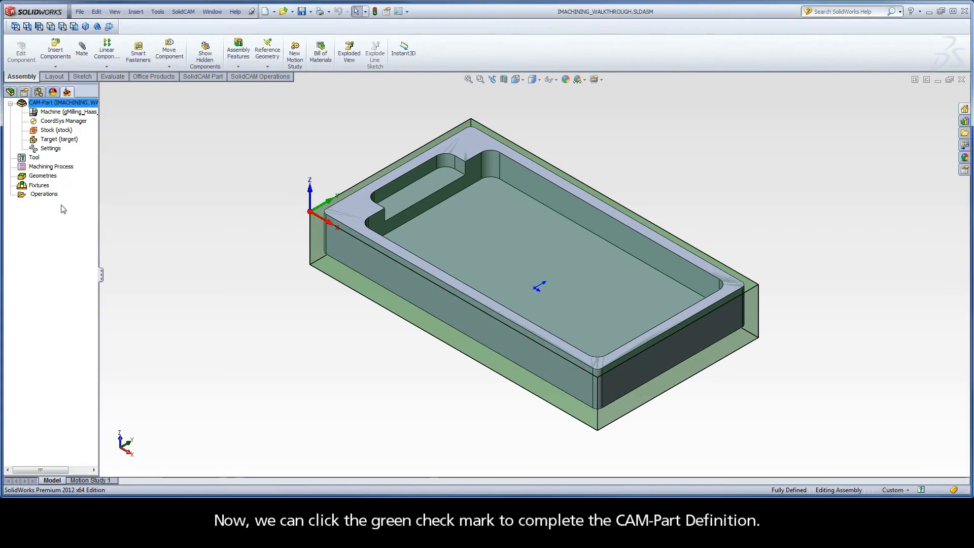
Add a 2D iMachining milling operation to the CAM-Part.
left_click_drag(99, 277, 135, 276)
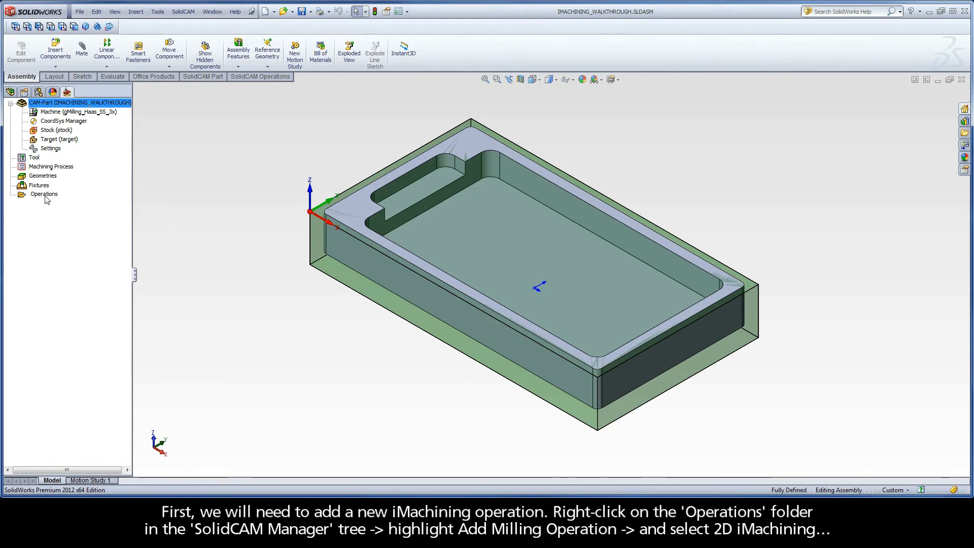
right_click(46, 198)
mouse_move(109, 215)
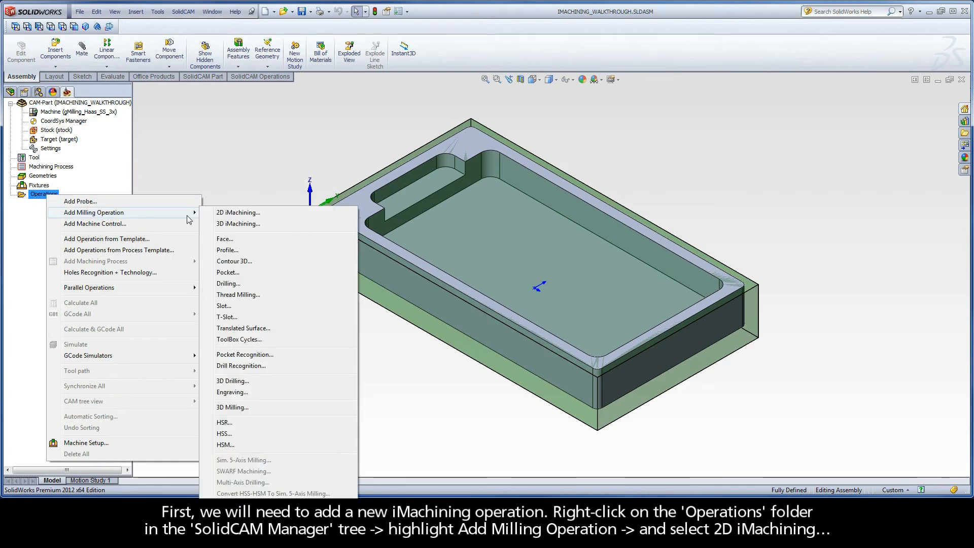
left_click(261, 213)
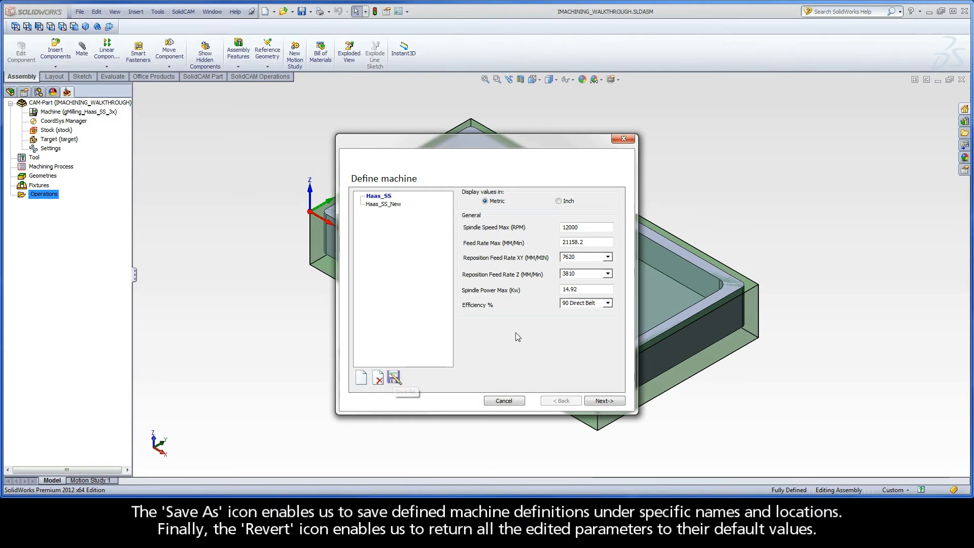
left_click(585, 227)
key("BackSpace")
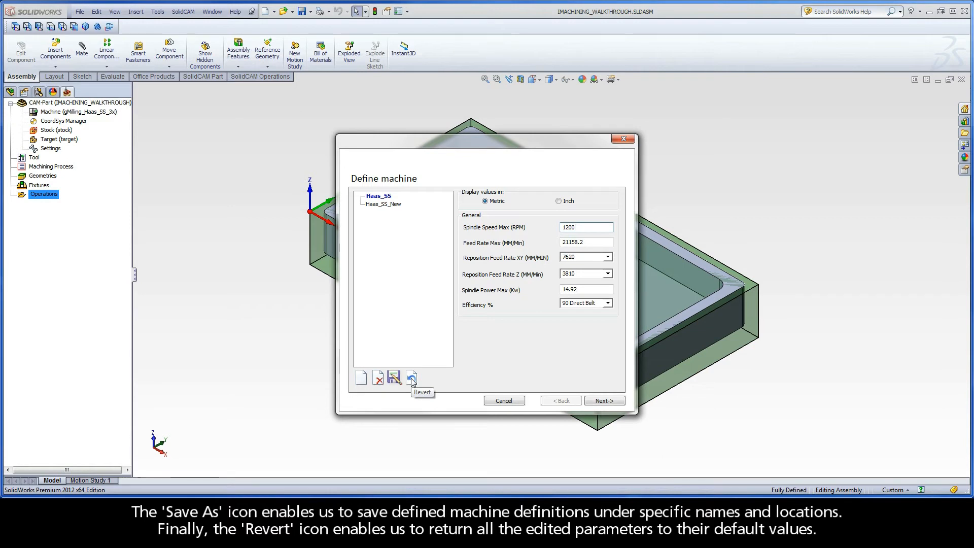
type("0")
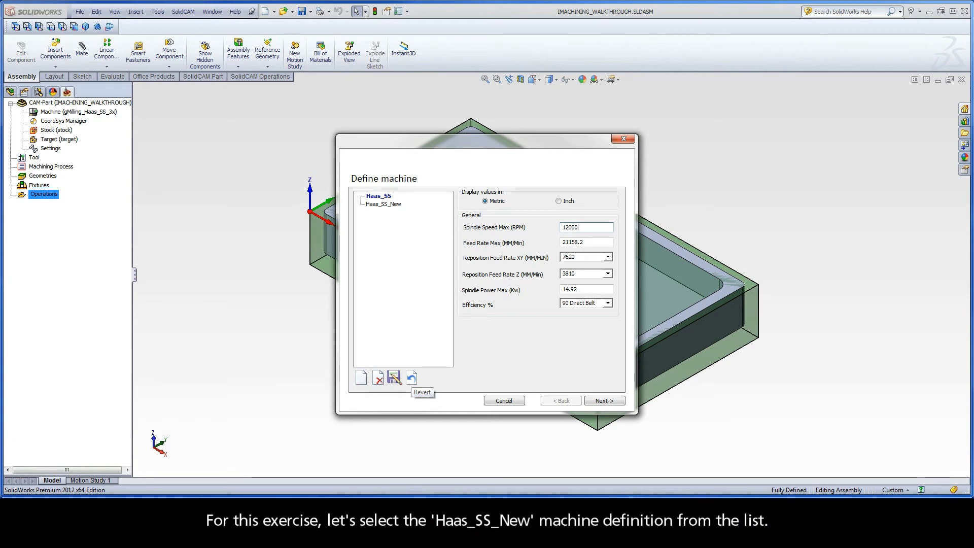
Choose the Haas_SS_New machine definition and set its reposition feed rates to 10000 mm/min for XY and 3800 mm/min for Z.
left_click(400, 205)
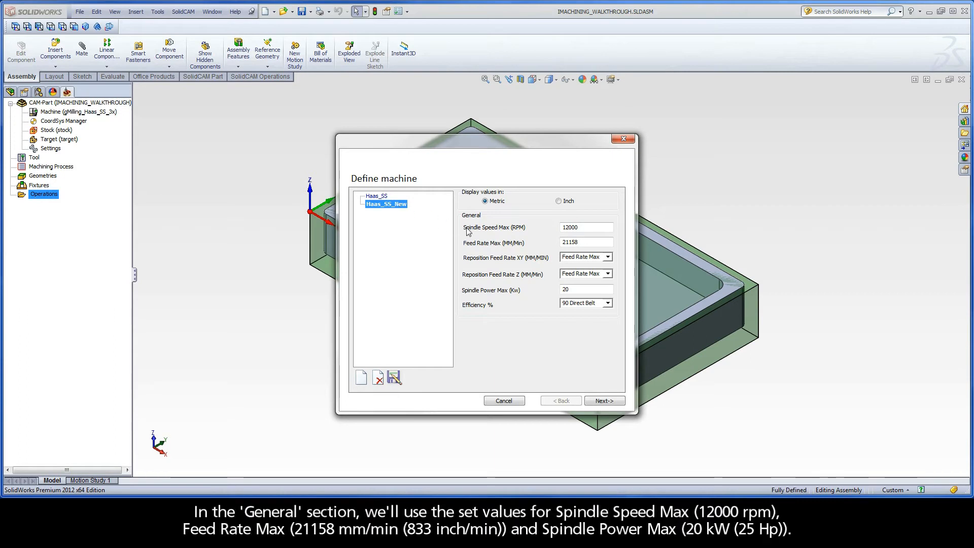
left_click(583, 228)
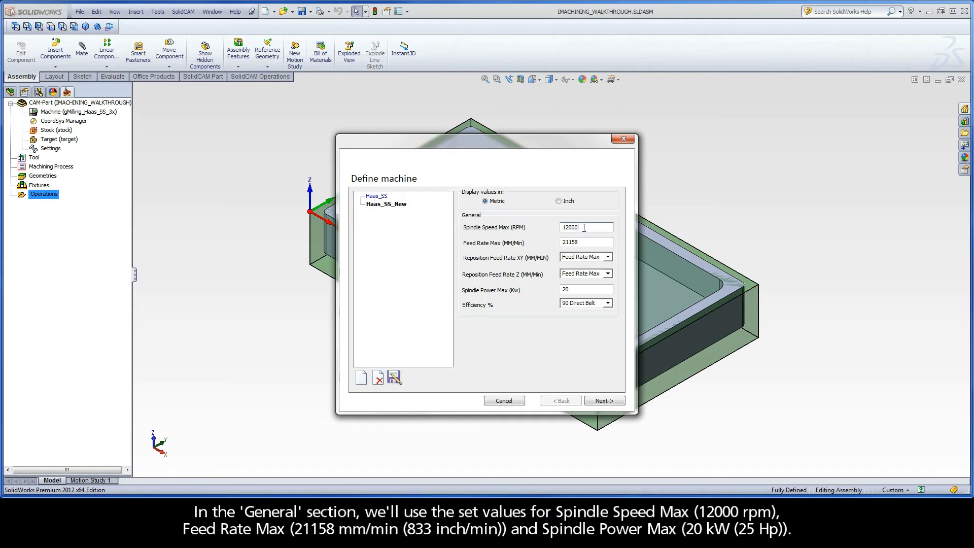
left_click(584, 242)
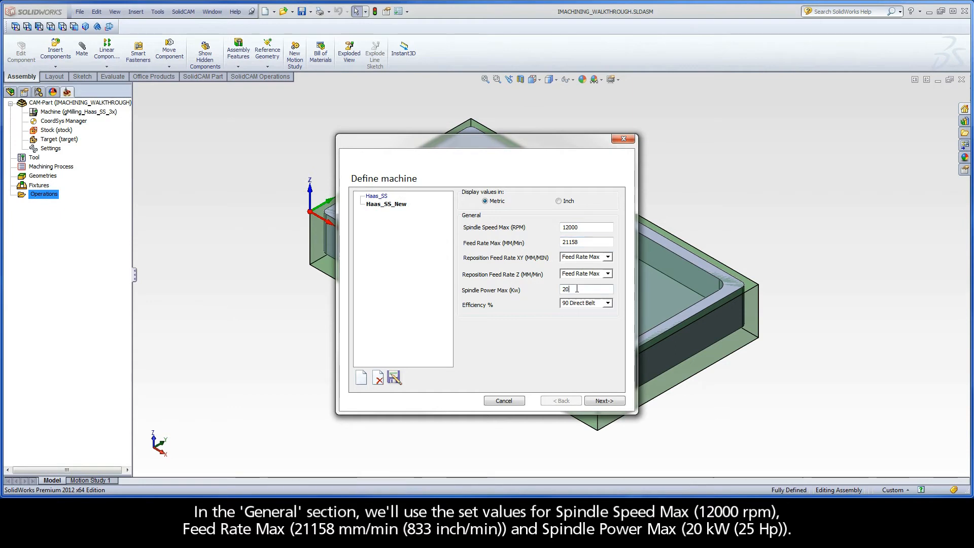
left_click(576, 257)
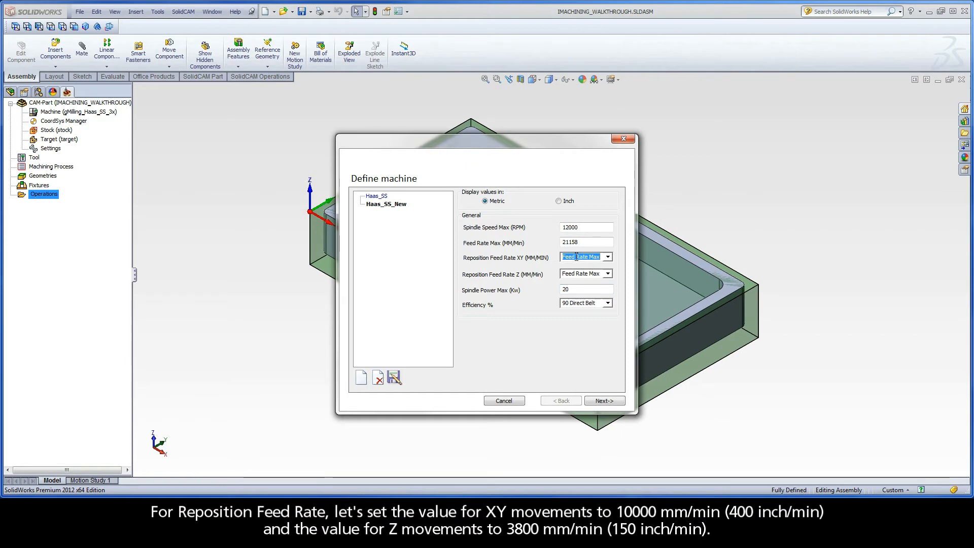
type("10000")
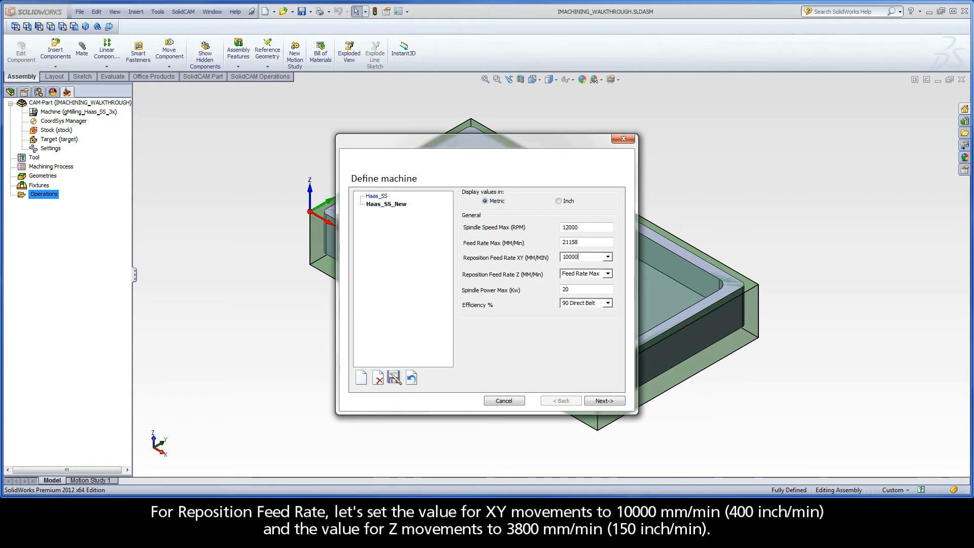
left_click(577, 273)
type("3800")
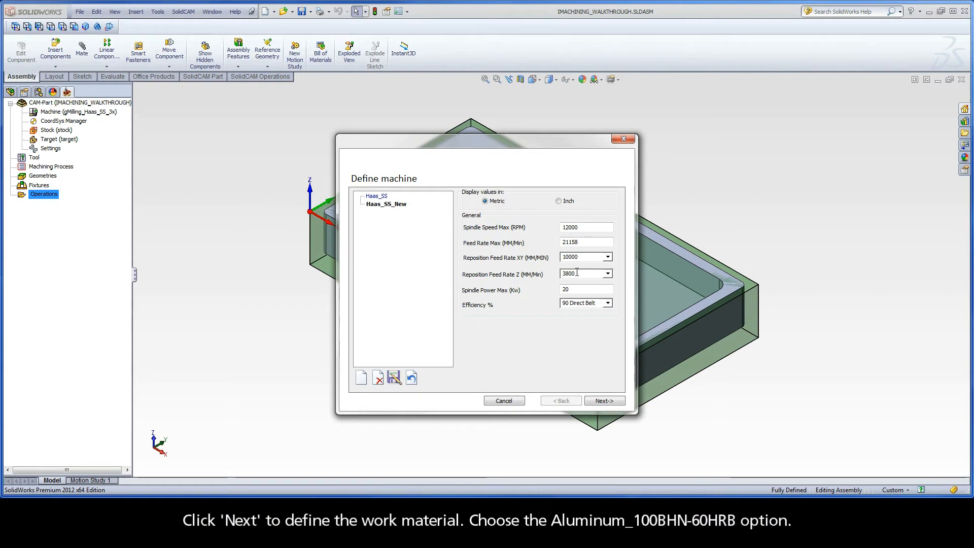
Choose Aluminum_100BHN-60HRB as the work material and finish the machine and material definition.
left_click(602, 400)
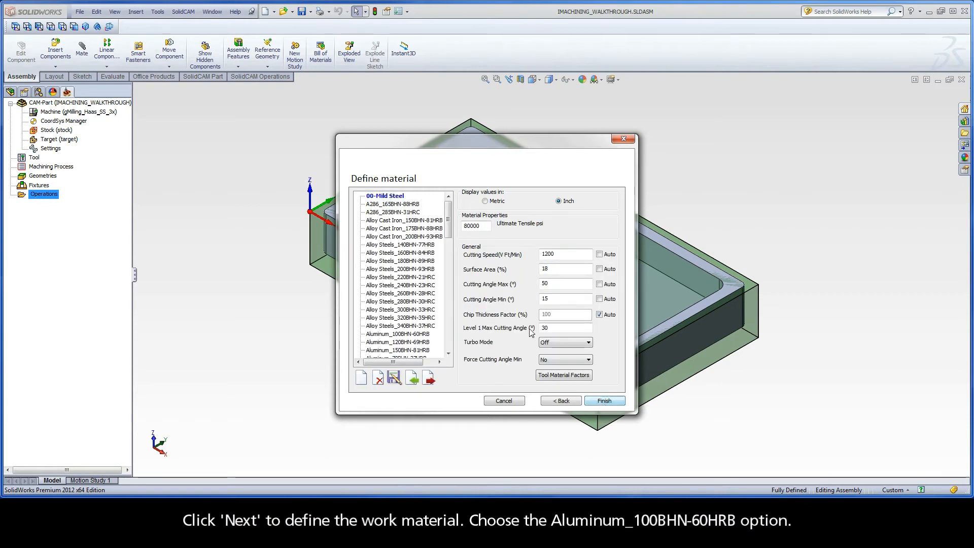
left_click_drag(449, 225, 449, 241)
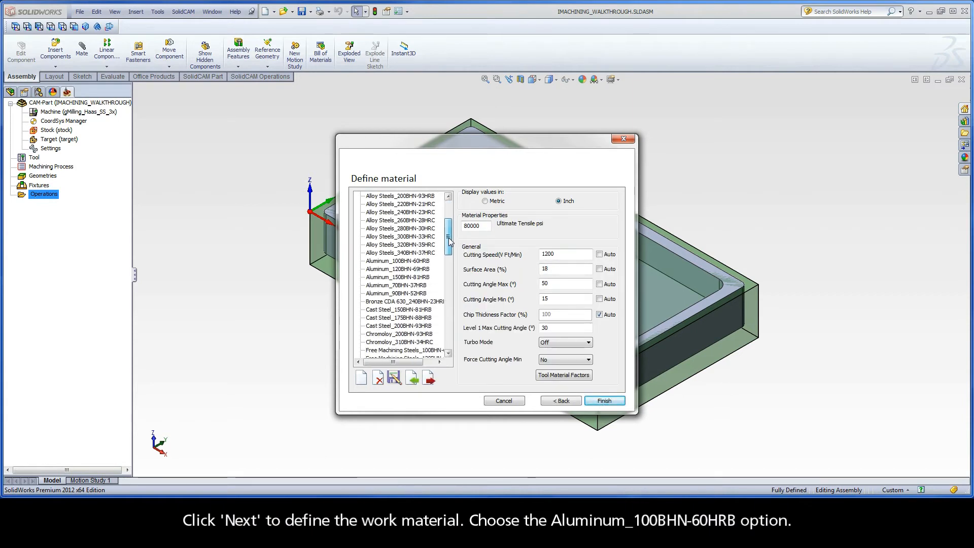
left_click(418, 261)
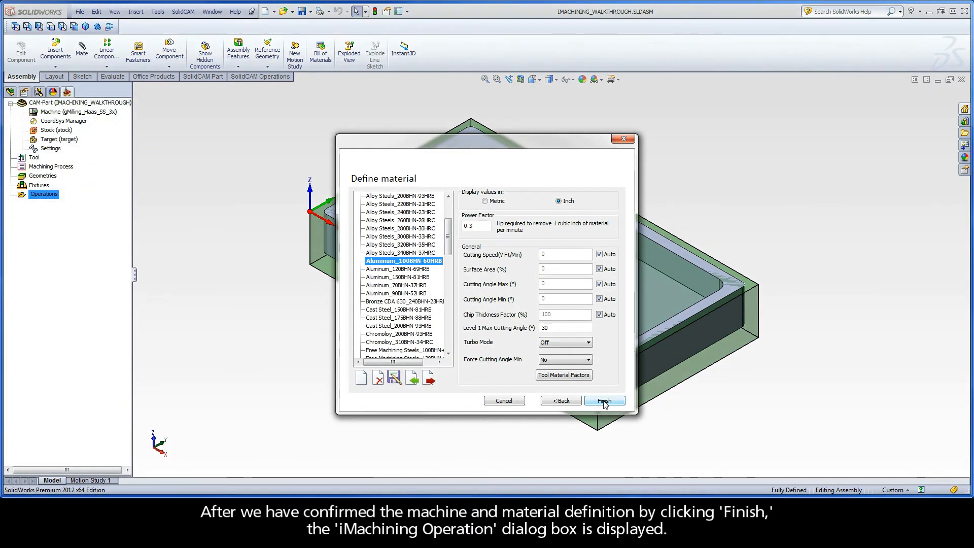
left_click(604, 401)
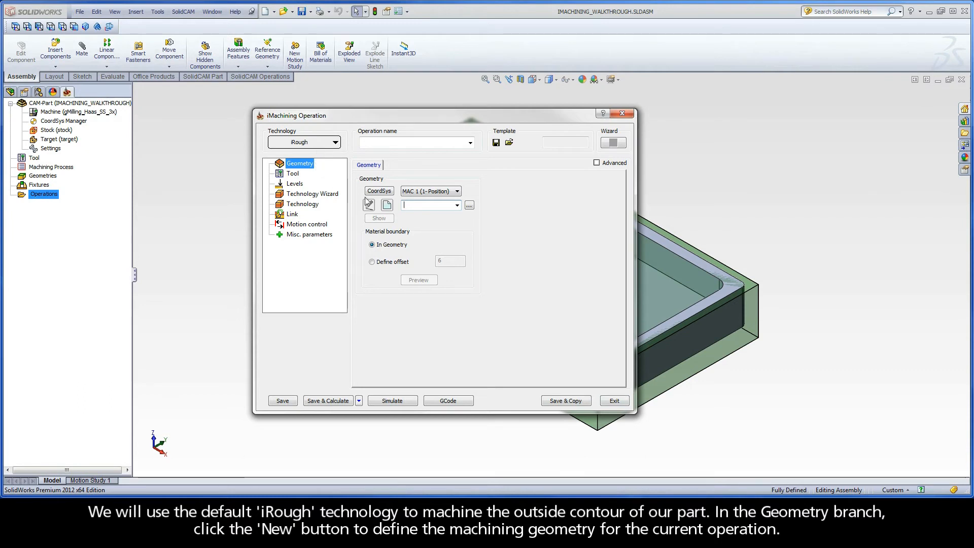
Start a new contour geometry and define its first closed chain around the stock's upper outer edges using Auto-constant Z.
left_click(387, 204)
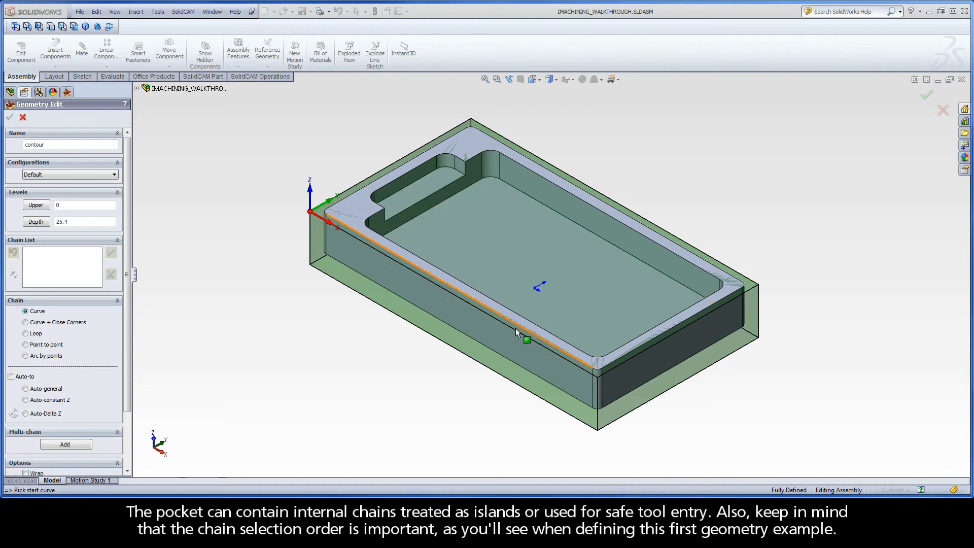
left_click(570, 364)
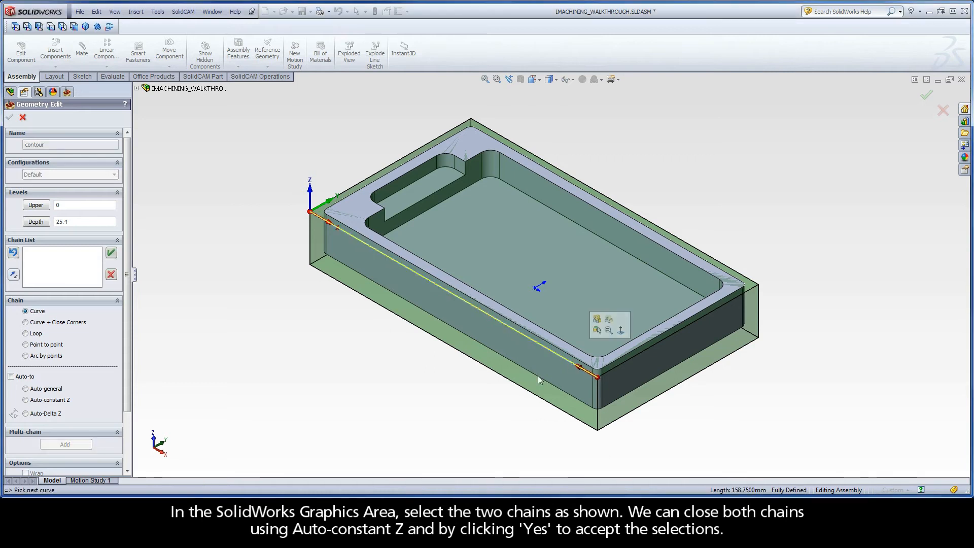
left_click(55, 401)
left_click(168, 278)
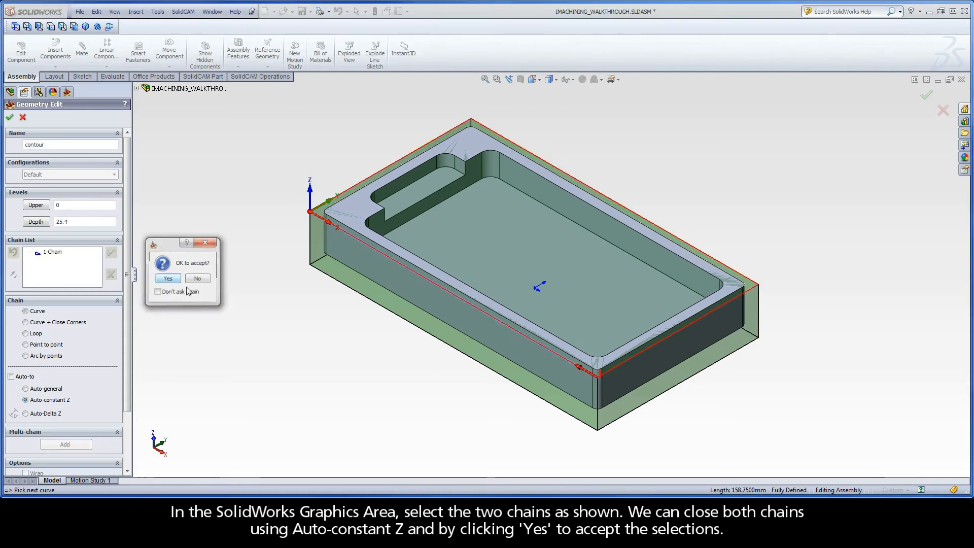
Define a second closed chain around the part's upper outer edge using Auto-constant Z, and mark the outer stock chain as open.
left_click(579, 364)
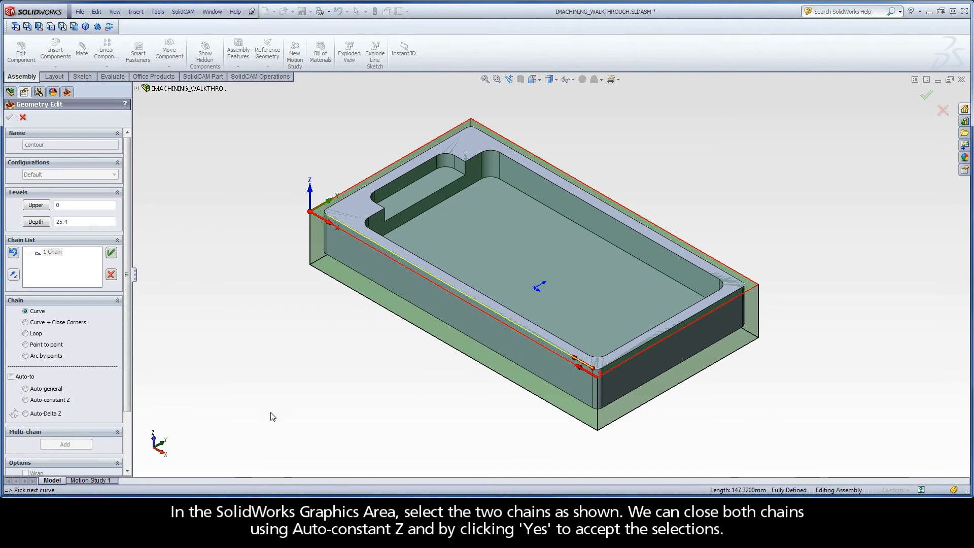
left_click(55, 401)
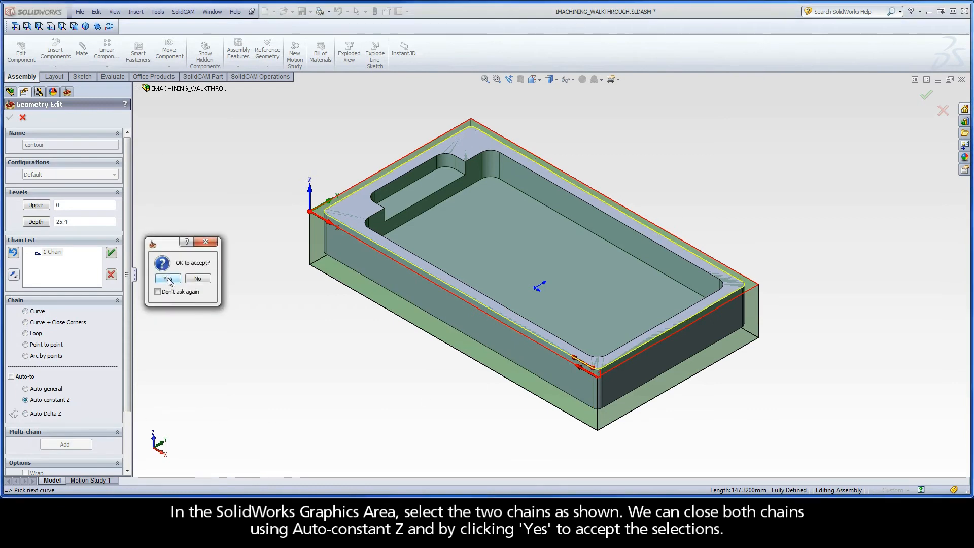
left_click(169, 279)
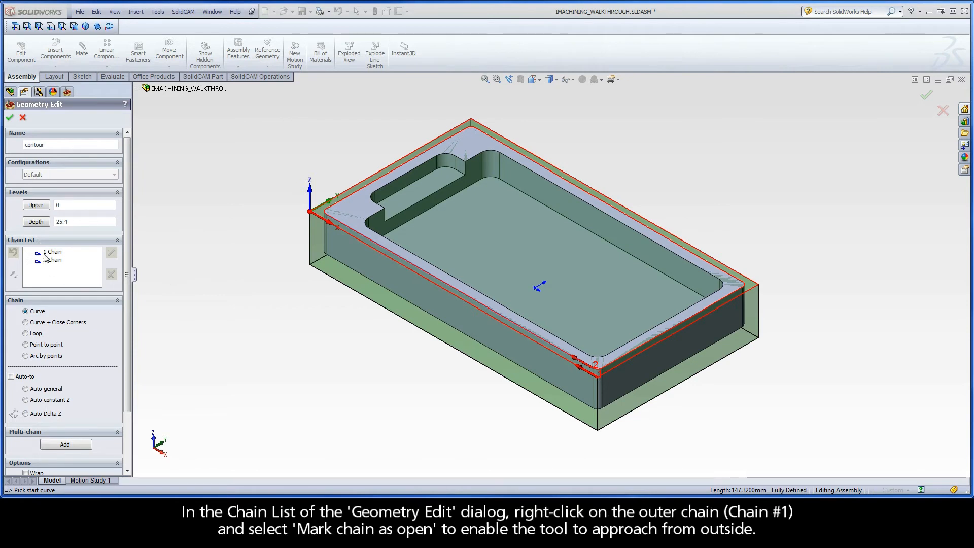
right_click(60, 253)
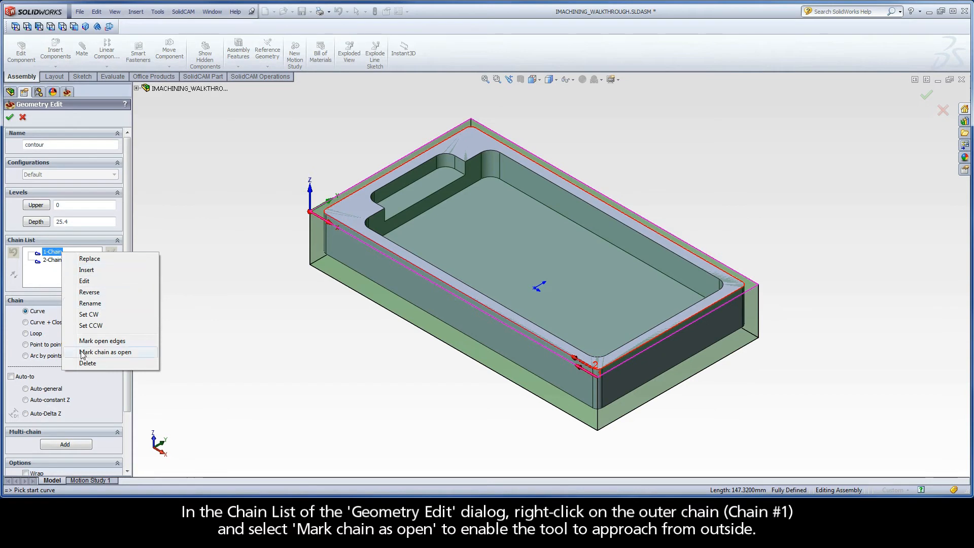
left_click(134, 353)
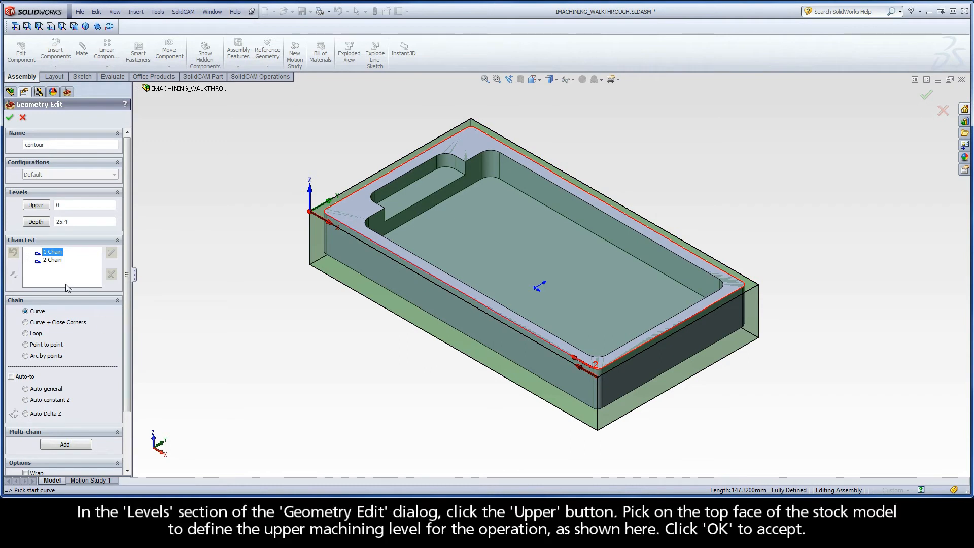
Define the upper level from the stock's top face and the depth from the target model's bottom edge, and finish the contour geometry.
left_click(35, 206)
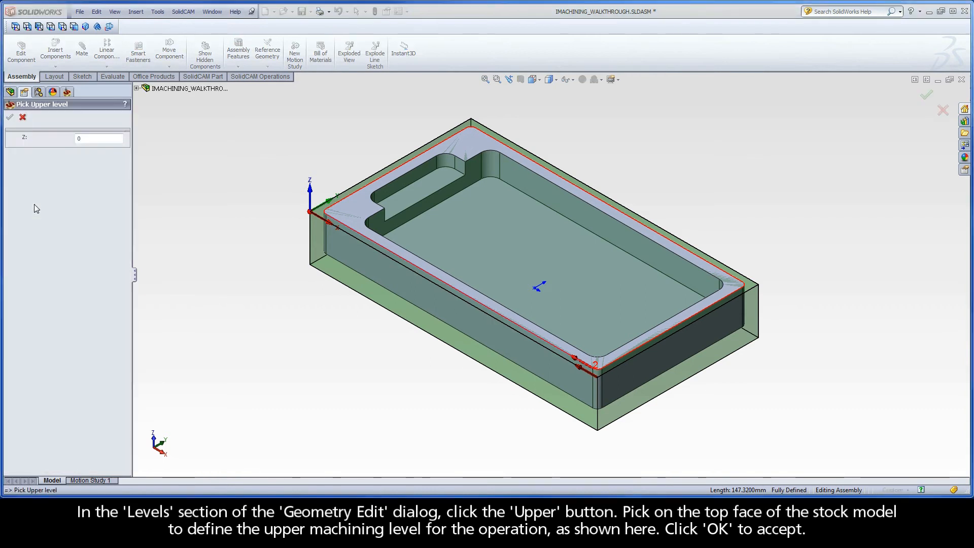
left_click(320, 215)
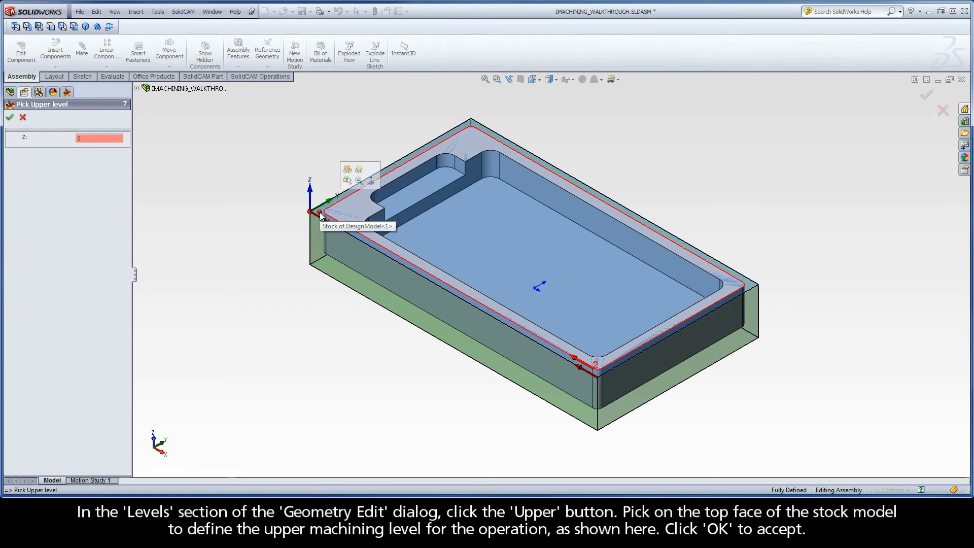
left_click(9, 117)
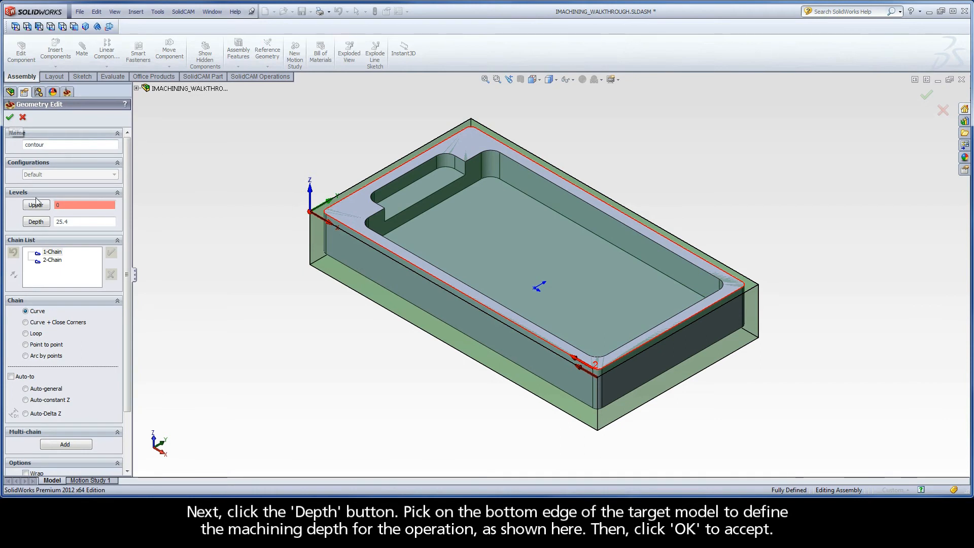
left_click(37, 221)
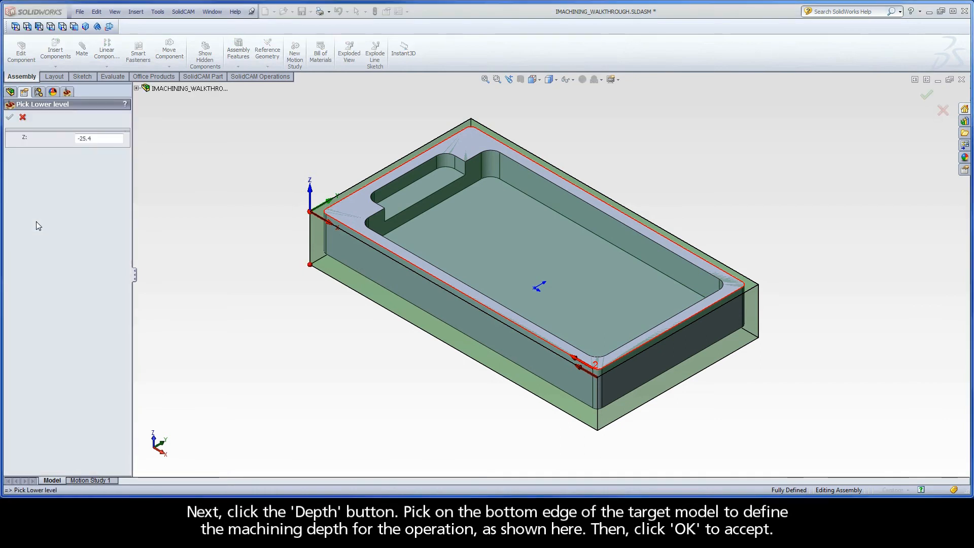
left_click(326, 255)
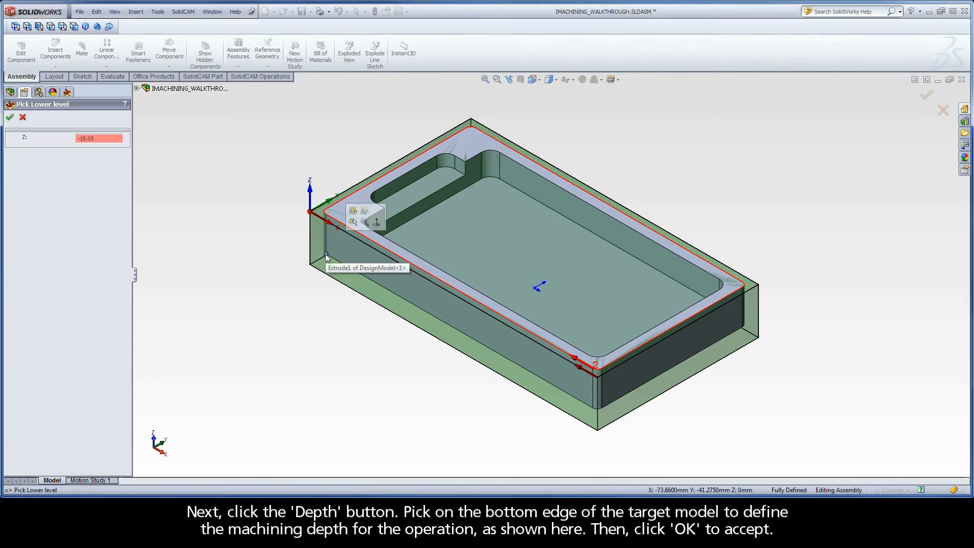
left_click(10, 117)
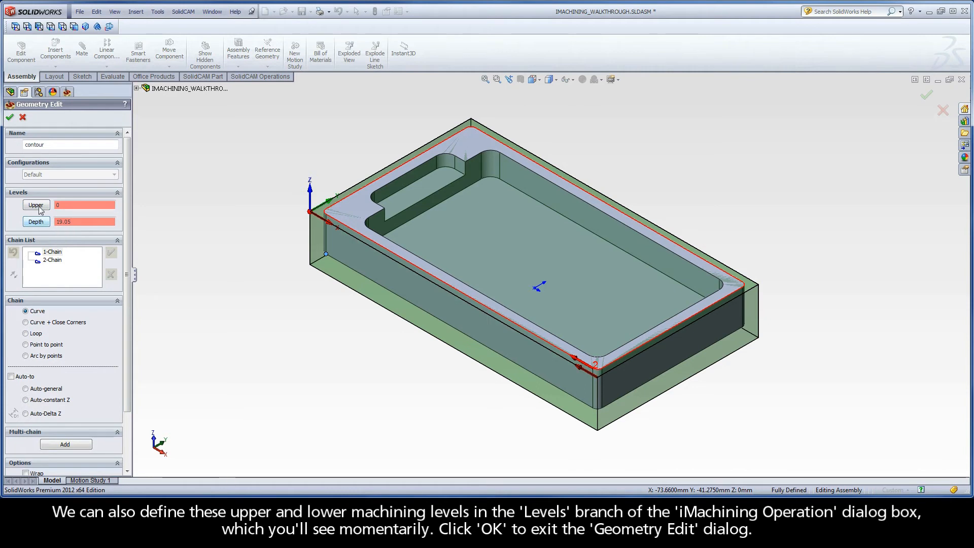
left_click(10, 118)
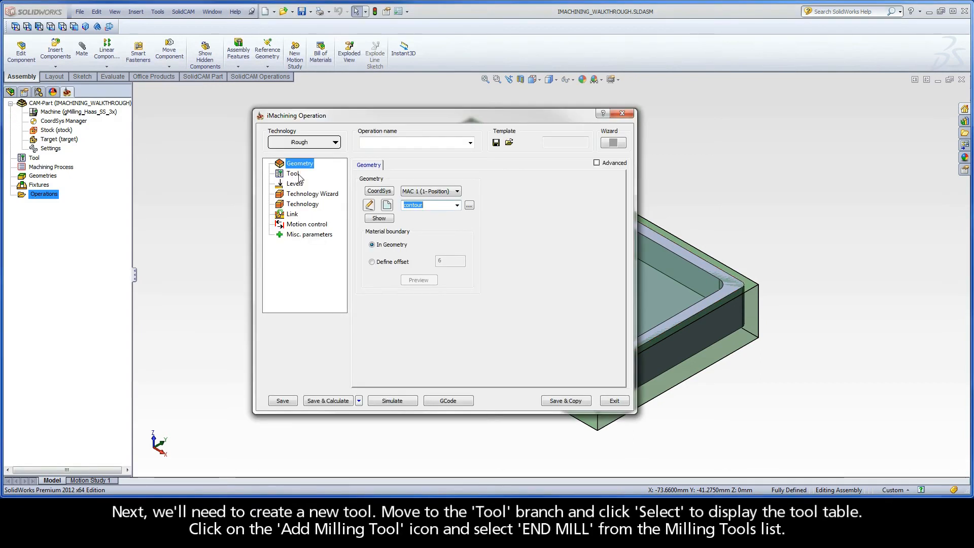
Add a new END MILL to the tool table for the iRough operation.
left_click(299, 176)
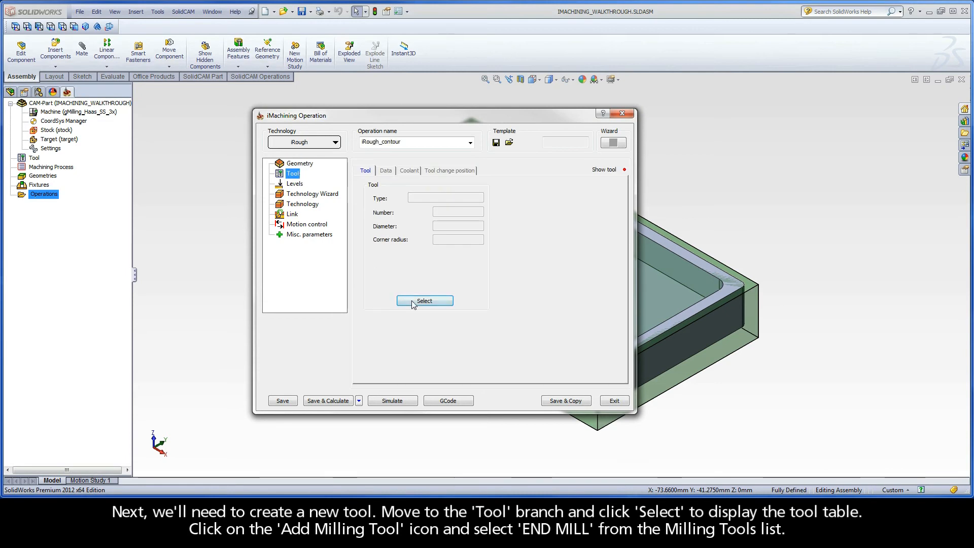
left_click(412, 301)
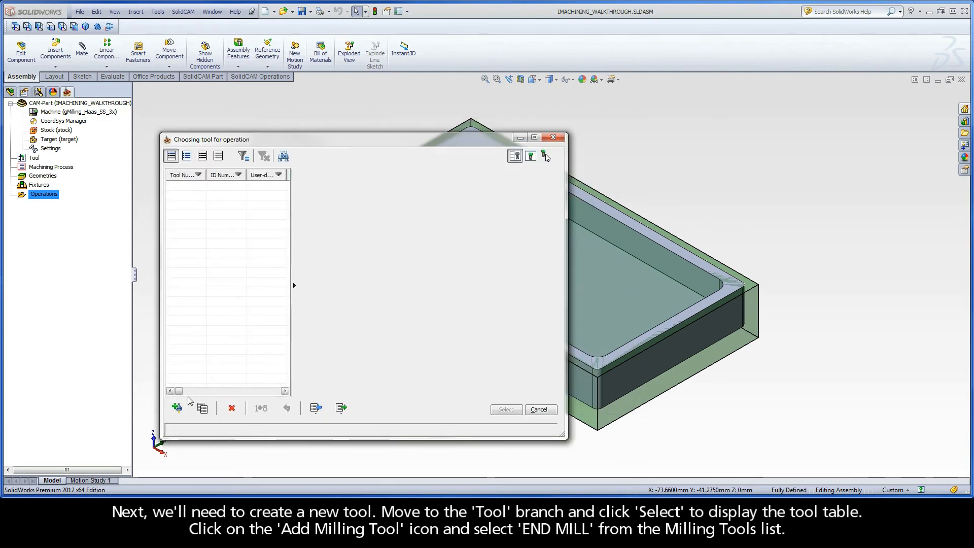
left_click(177, 407)
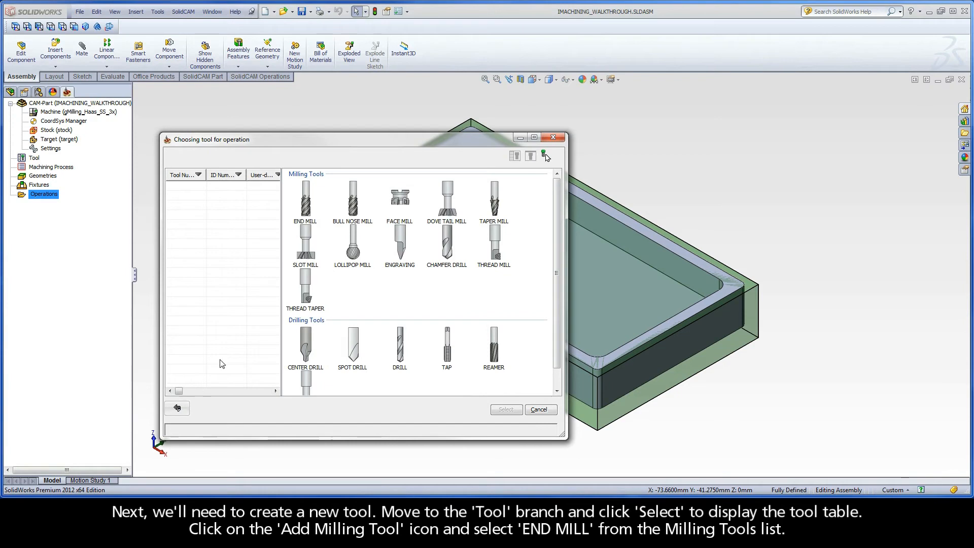
left_click(306, 208)
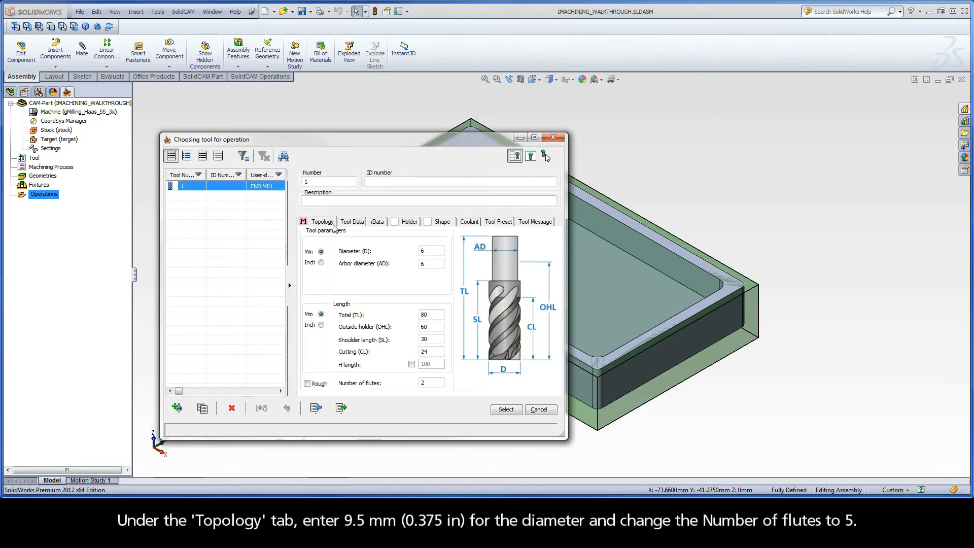
Set the end mill's diameter to 9.5 mm and its number of flutes to 5.
double_click(414, 250)
type("9")
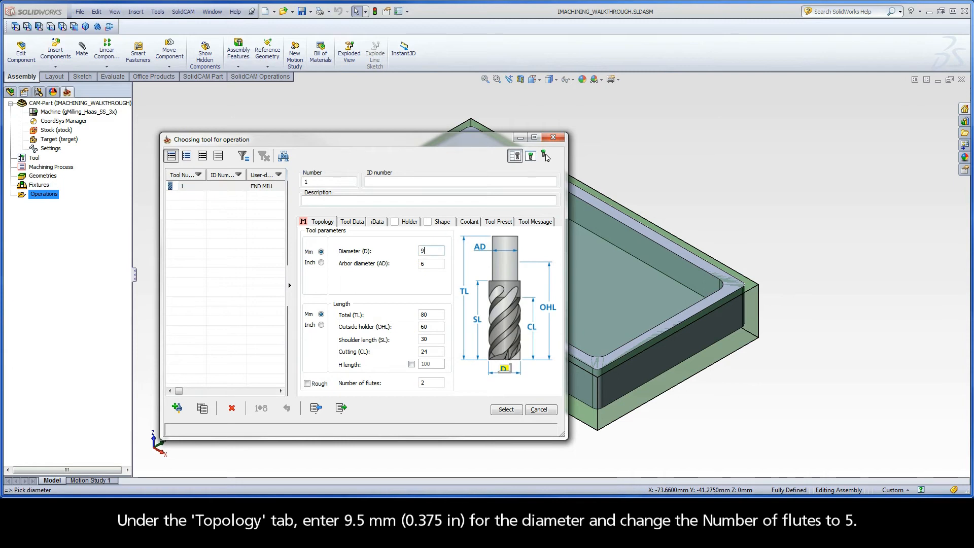
type(".5")
double_click(425, 383)
type("5")
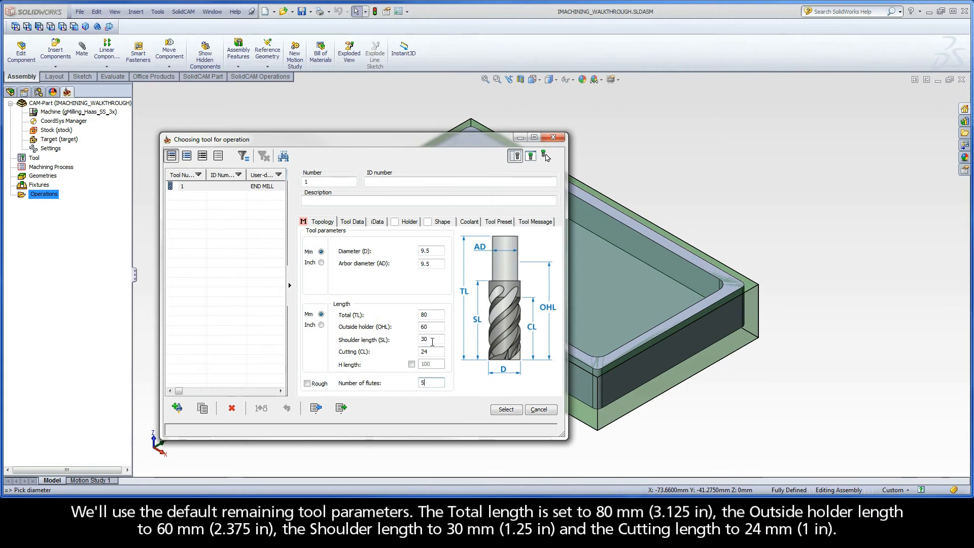
Check the end mill's length parameters and its 45 (Medium) helical angle, and assign the tool to the operation.
left_click(432, 314)
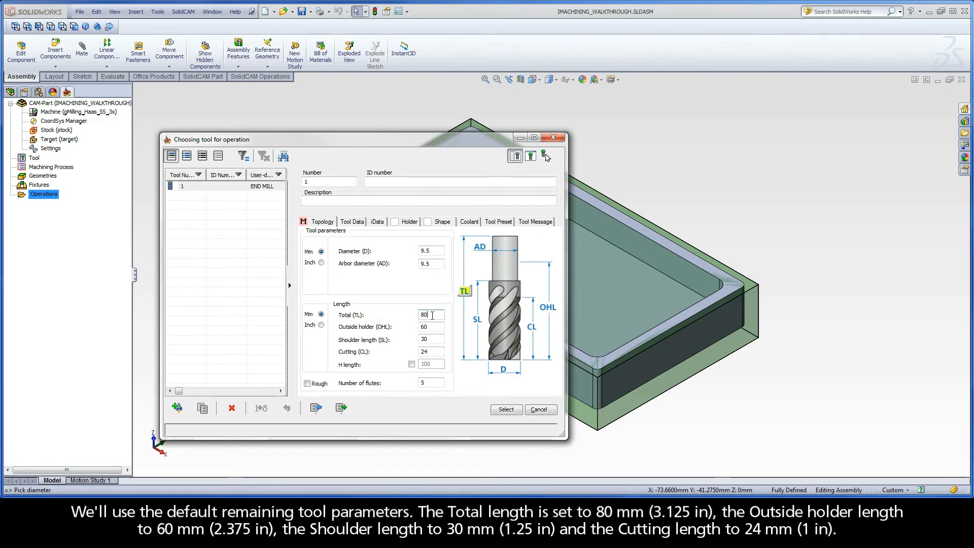
left_click(432, 327)
left_click(431, 339)
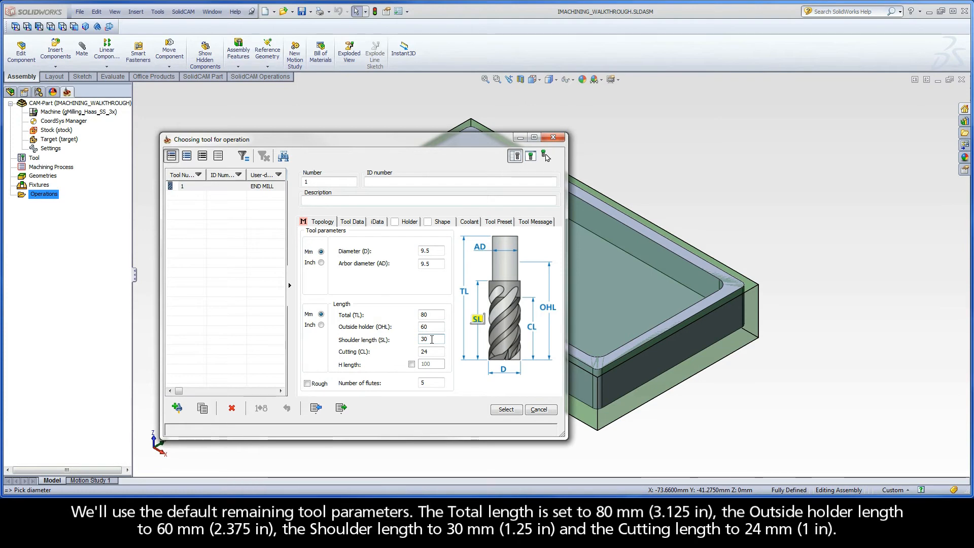
left_click(433, 351)
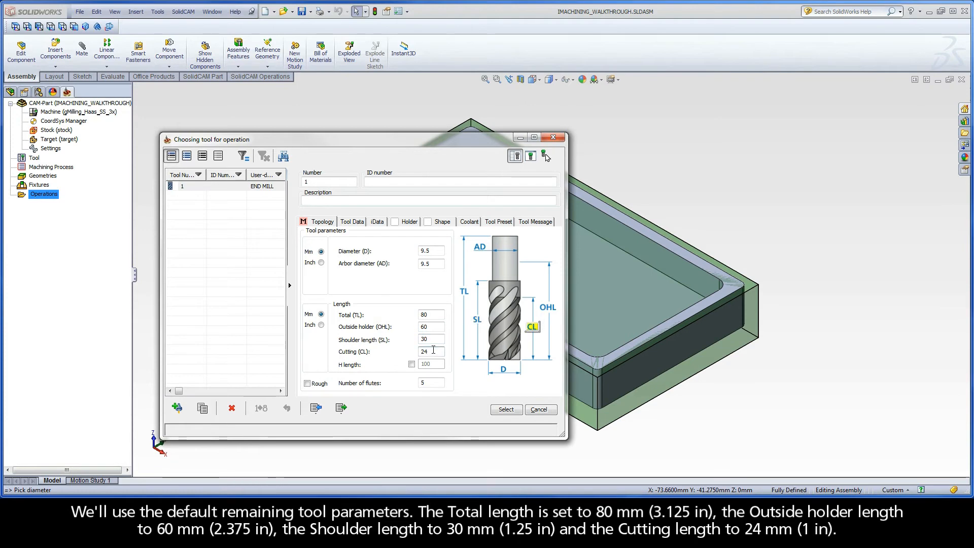
left_click(378, 224)
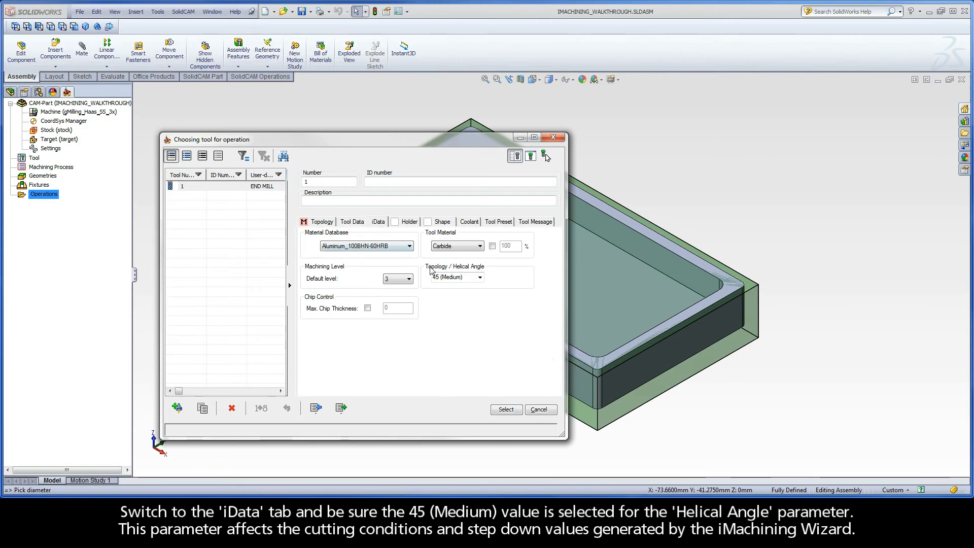
left_click(470, 277)
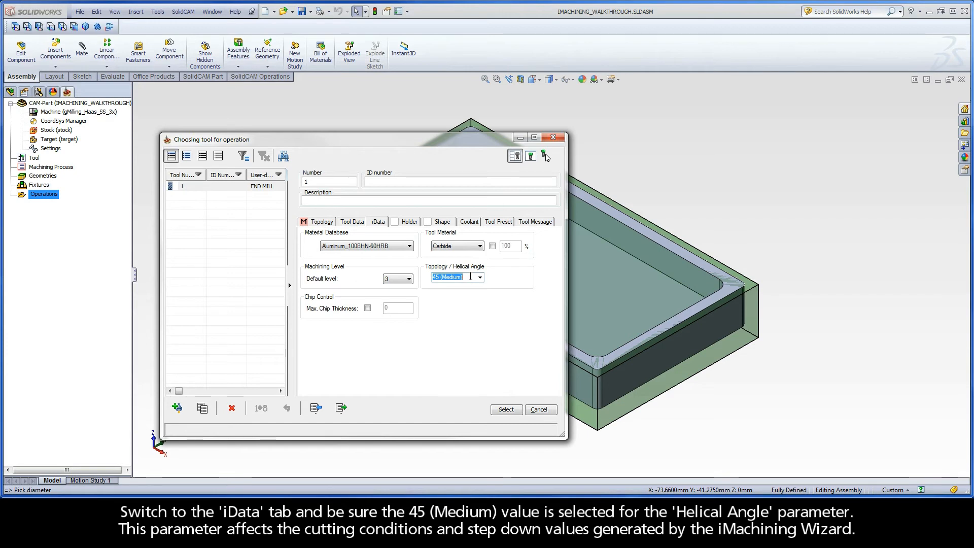
left_click(506, 410)
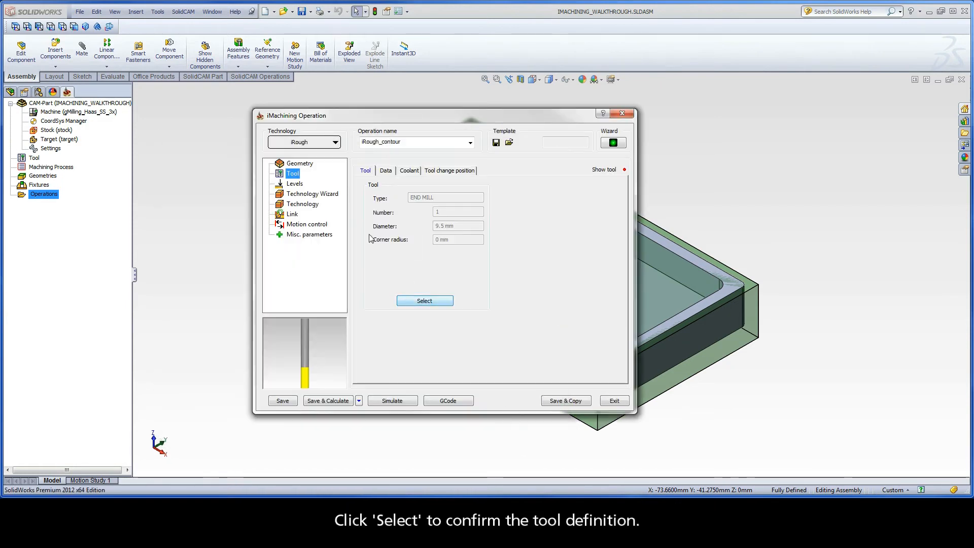
Set the pocket depth delta to -0.76 mm, and review the wizard's cutting conditions and the wall offset.
left_click(301, 185)
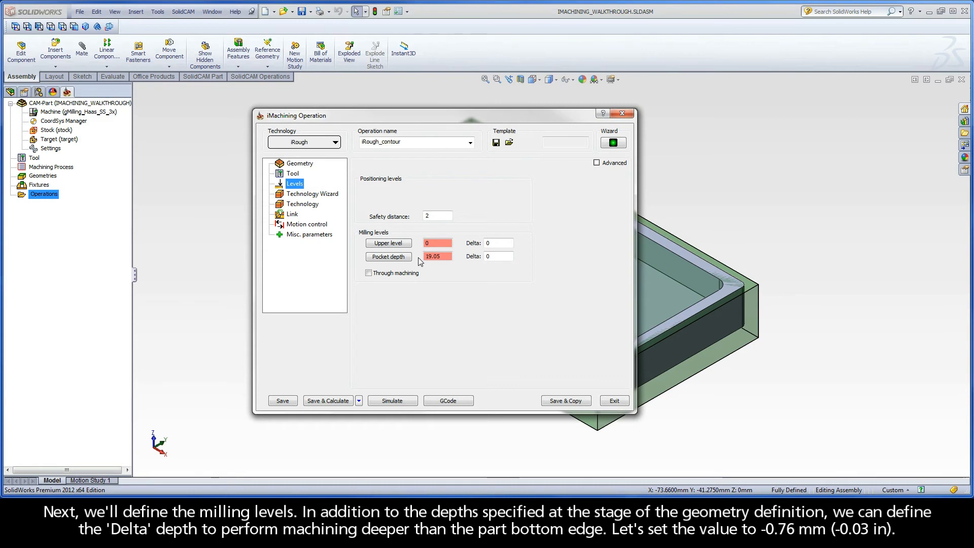
left_click(487, 256)
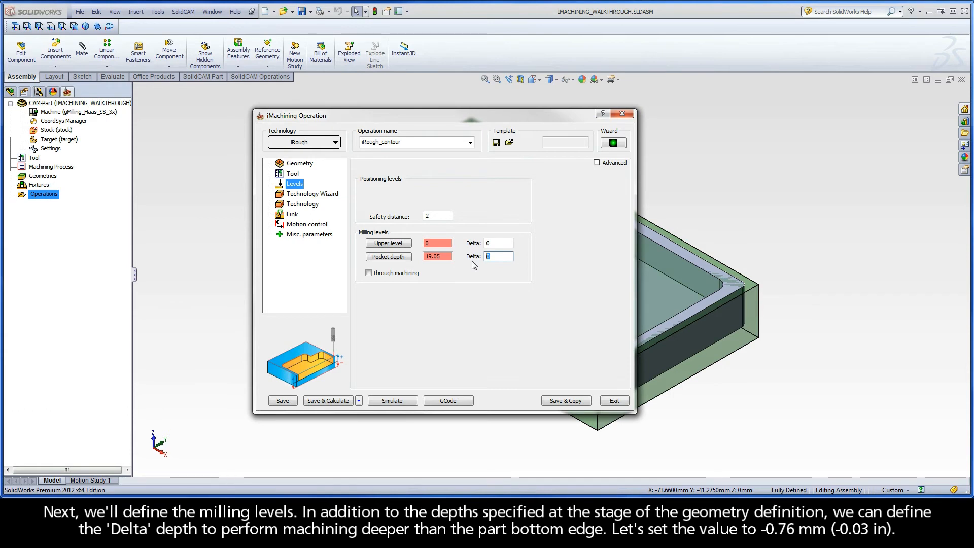
type("-0.76")
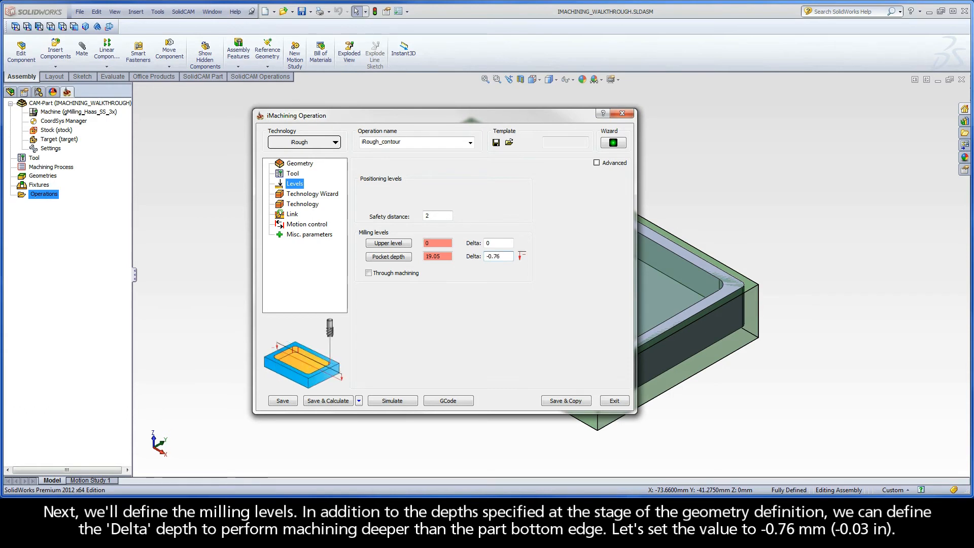
left_click(308, 194)
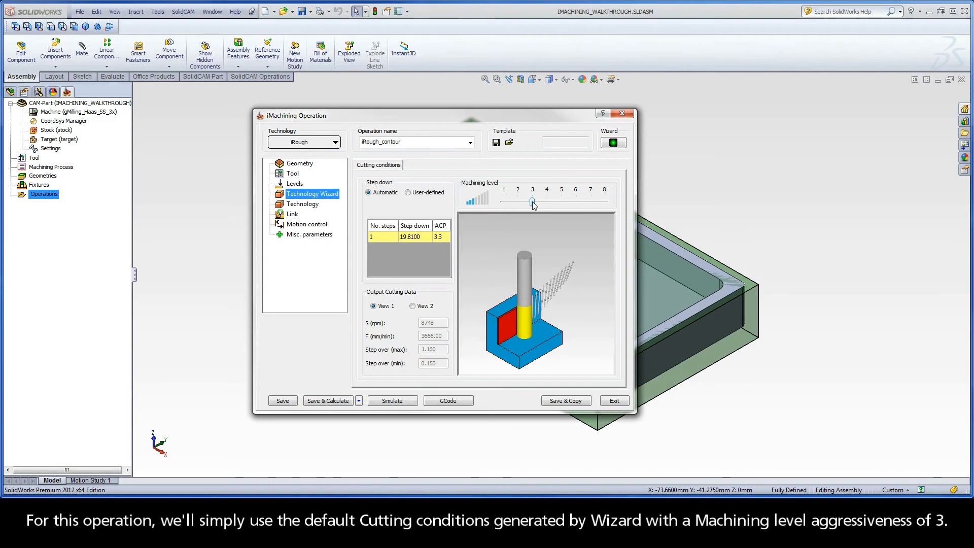
left_click(307, 205)
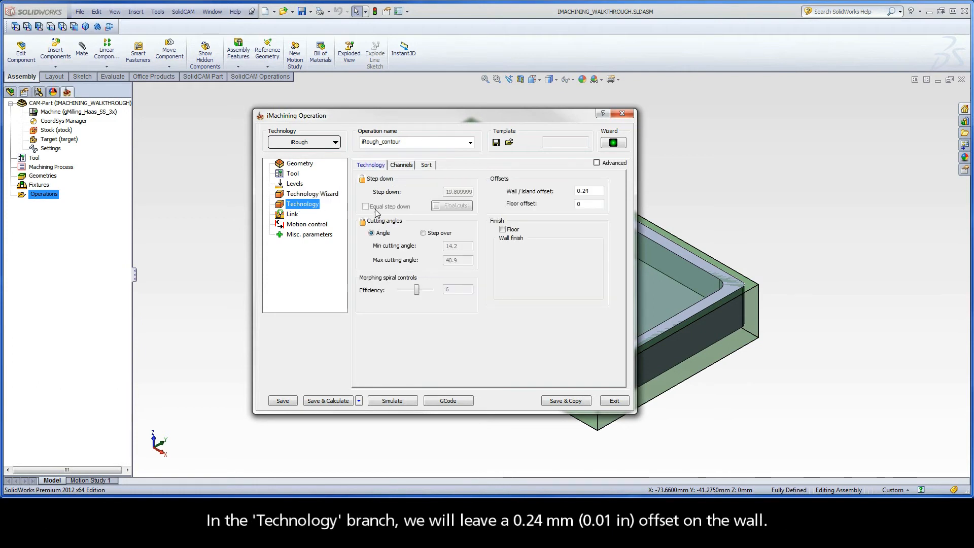
left_click(589, 194)
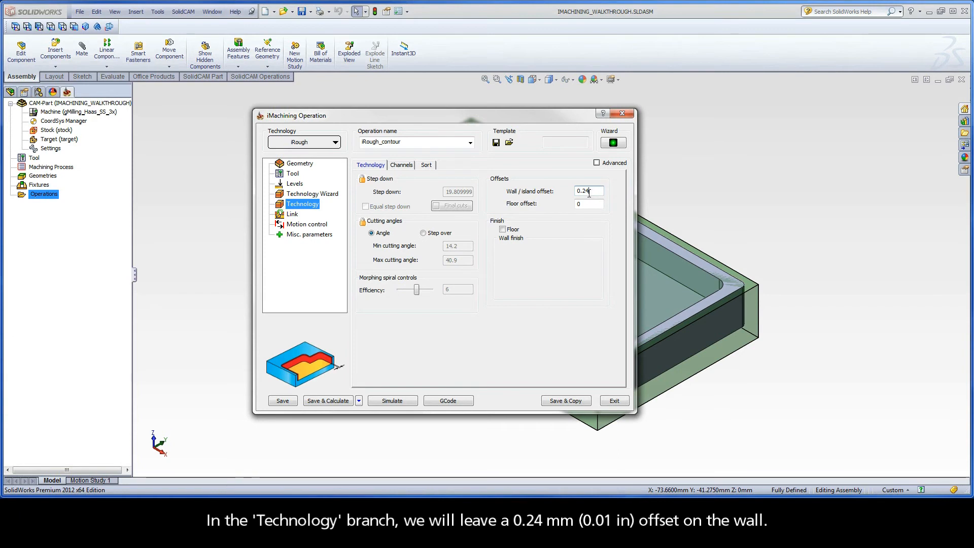
Rename the operation iRough_OutsideContour, and save and calculate it.
left_click(408, 142)
left_click_drag(407, 142, 388, 142)
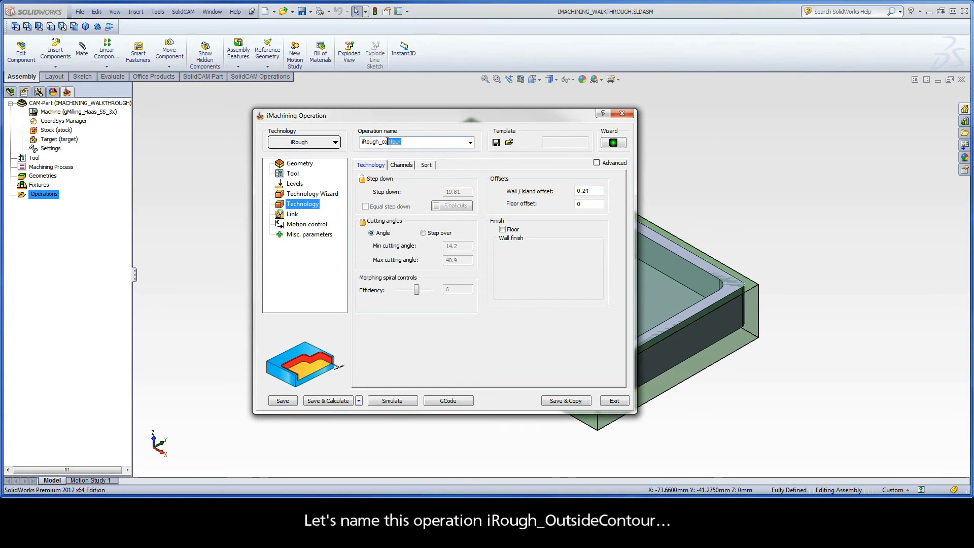
type("OutsideContour")
left_click(337, 401)
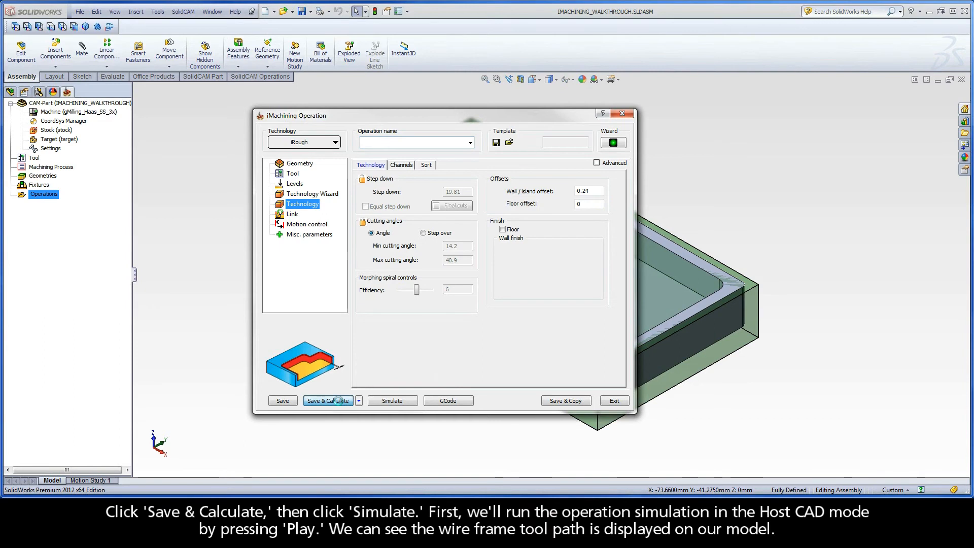
Simulate the iRough_OutsideContour operation in Host CAD mode and in SolidVerify mode, and close the simulation.
left_click(386, 400)
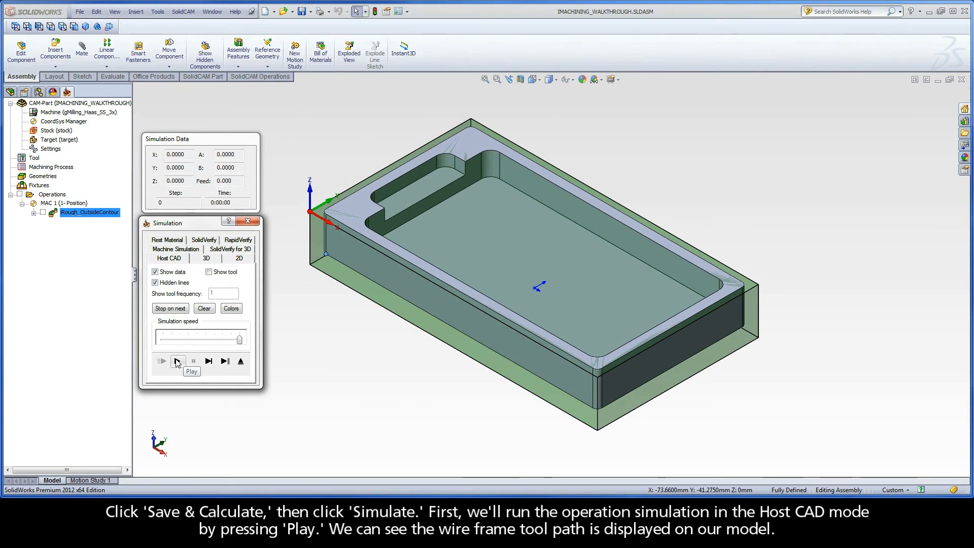
left_click(177, 361)
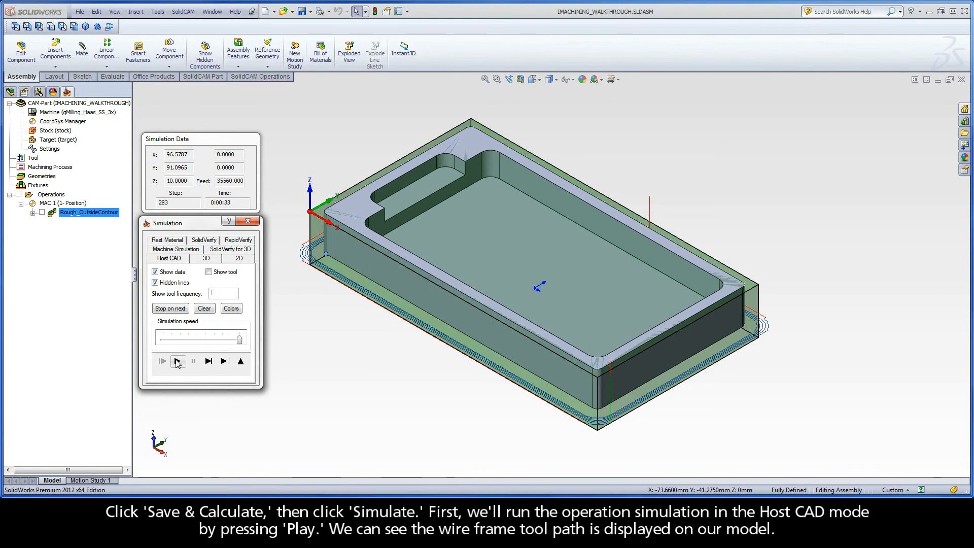
left_click(204, 241)
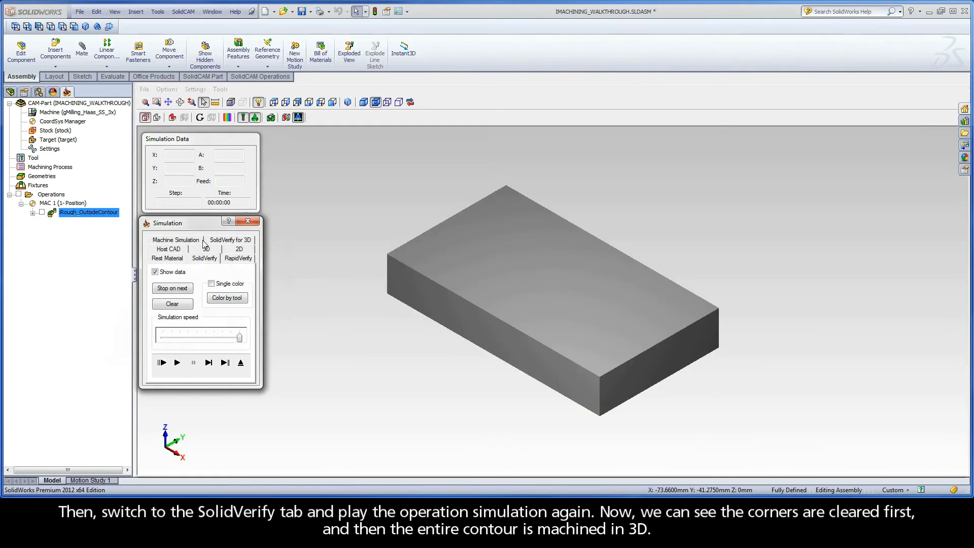
left_click(178, 364)
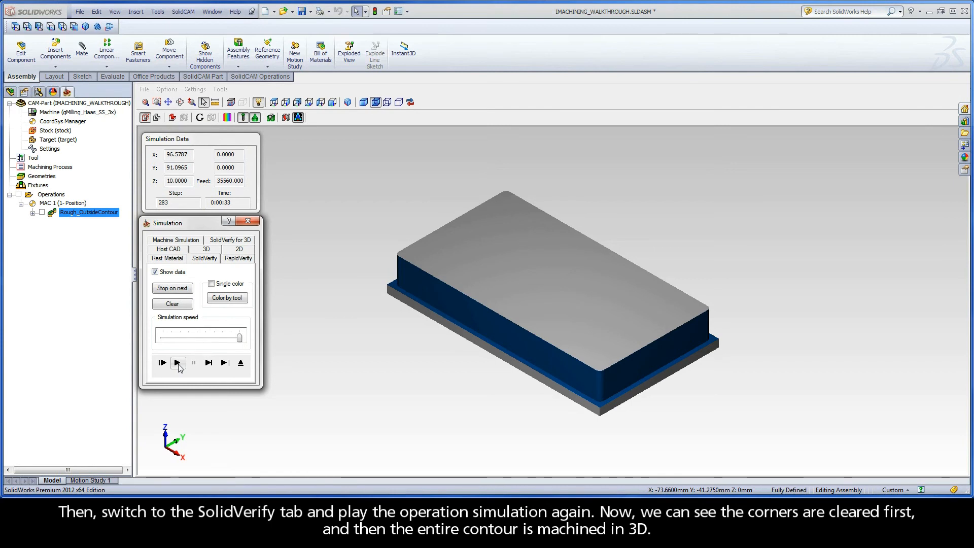
left_click(241, 362)
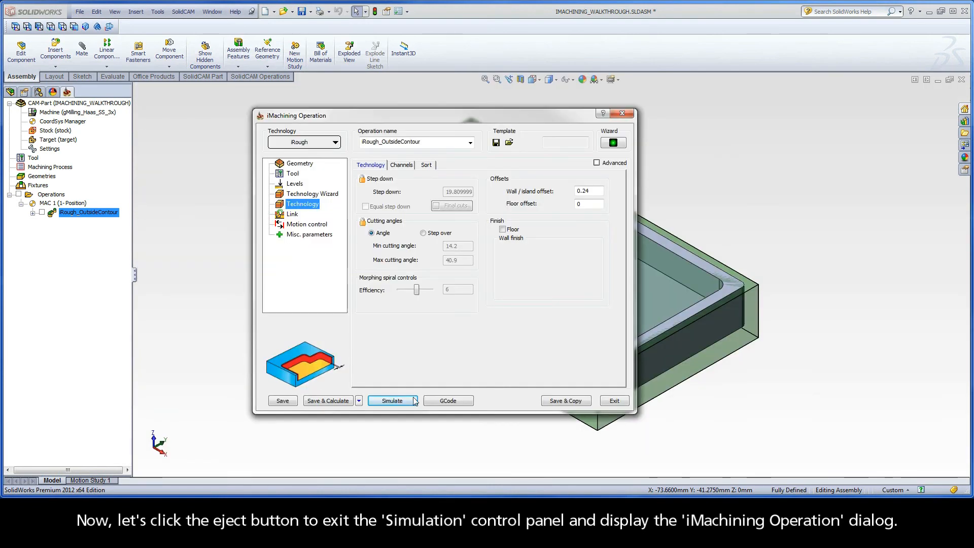
Save and copy the iRough_OutsideContour operation, and set the copy's technology to iFinish.
left_click(566, 401)
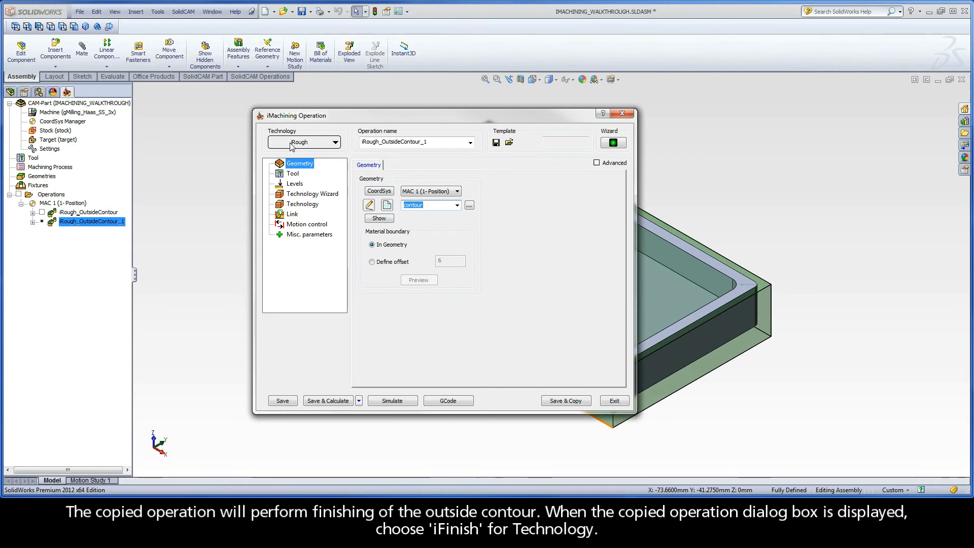
left_click(309, 144)
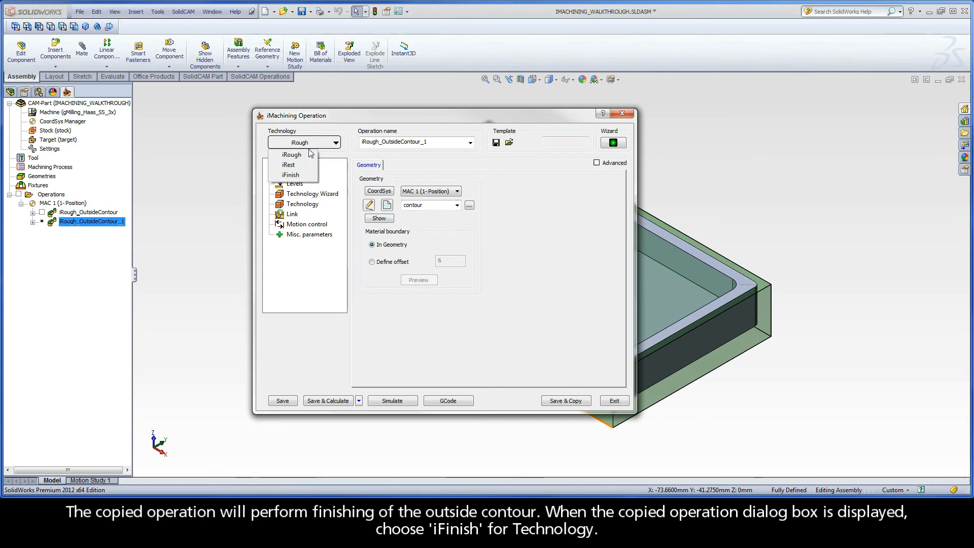
left_click(304, 176)
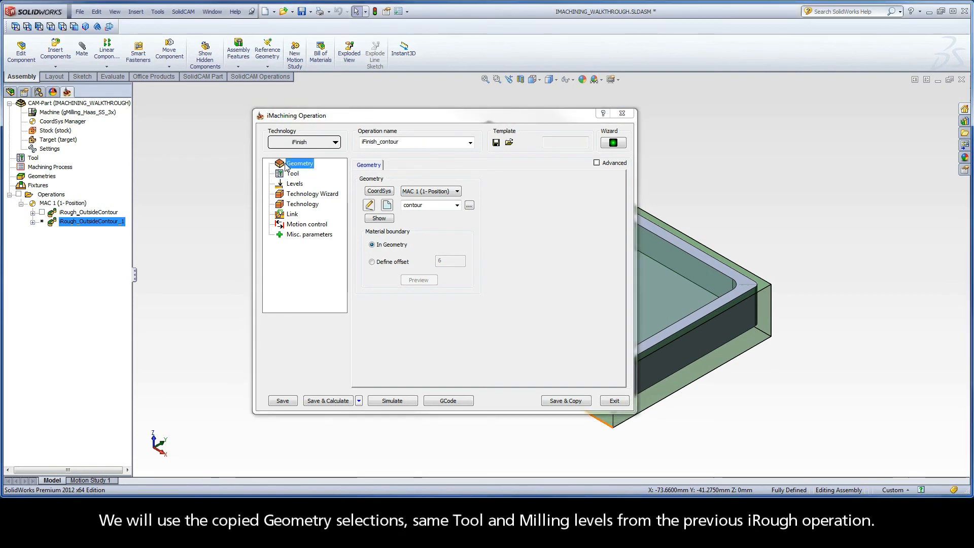
Review the iFinish operation's tool, levels, wizard cutting conditions, wall offset and iRest data inherited from the parent operation.
left_click(293, 174)
left_click(294, 184)
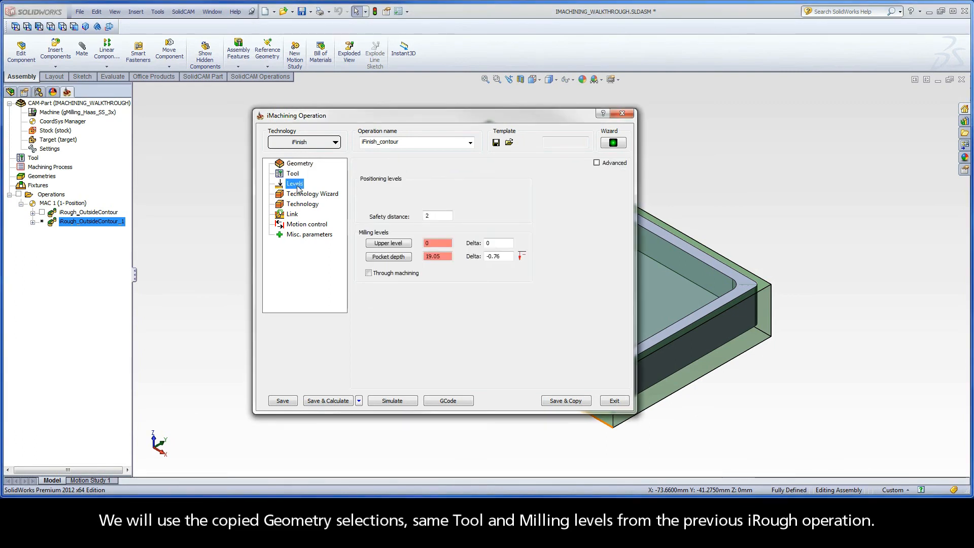
left_click(303, 194)
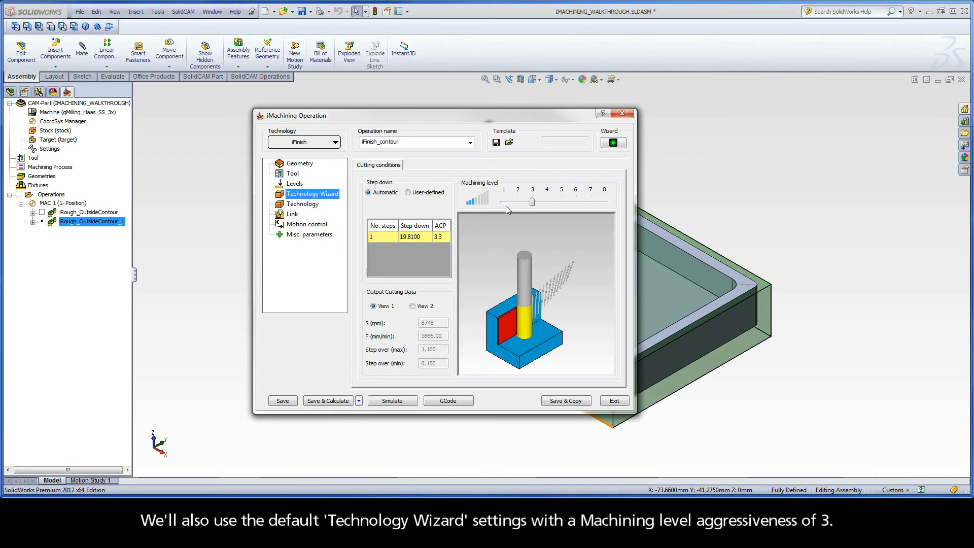
left_click(306, 206)
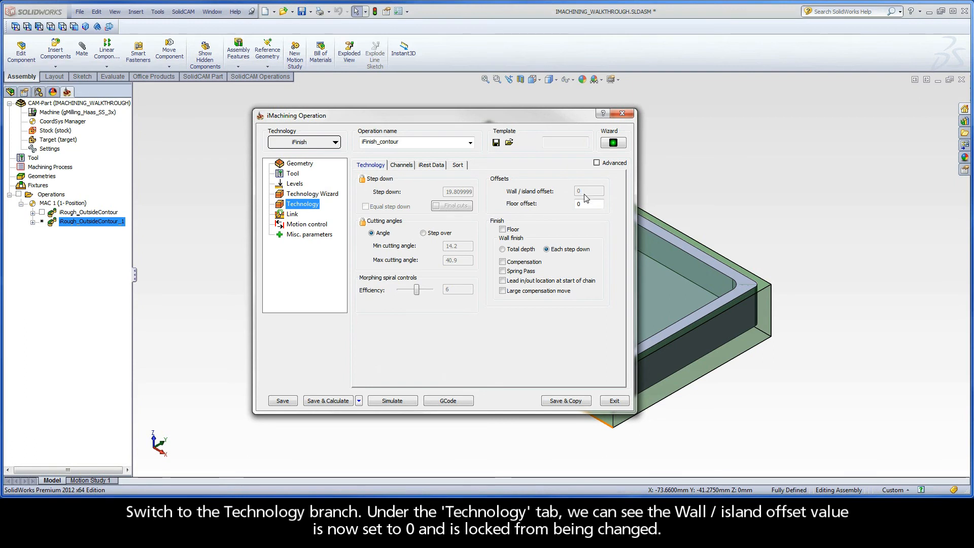
left_click(433, 166)
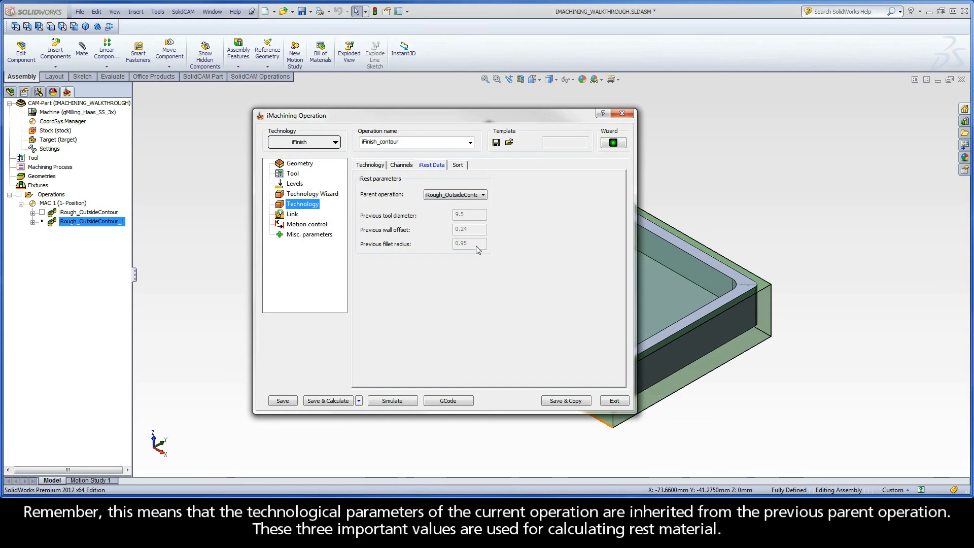
Rename the finishing operation iFinish_OutsideContour, and save and calculate it.
left_click(401, 142)
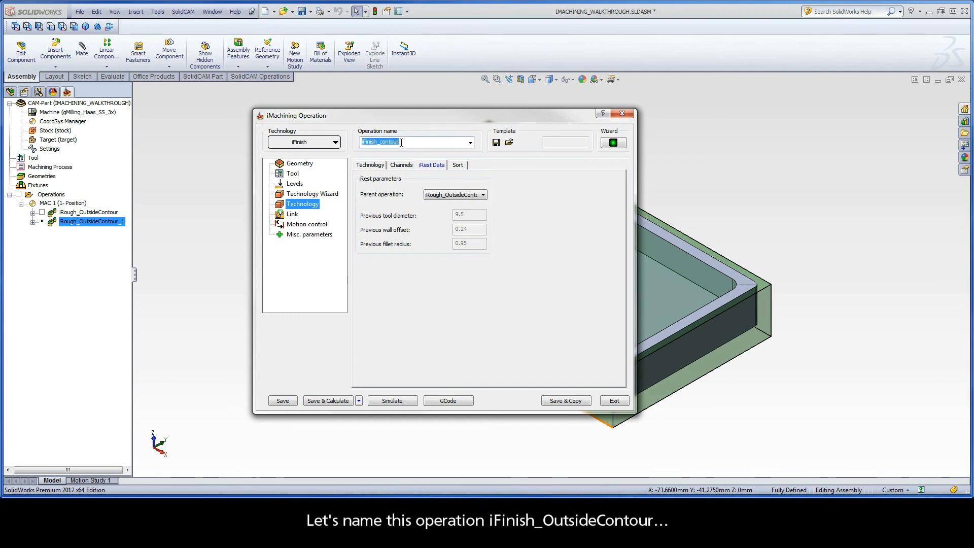
left_click_drag(401, 142, 380, 144)
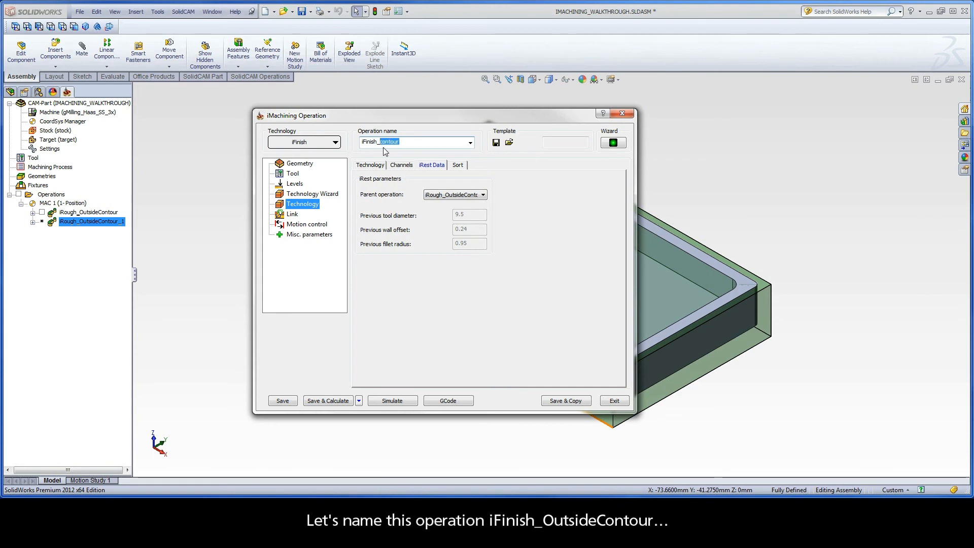
type("Outside")
type("Co")
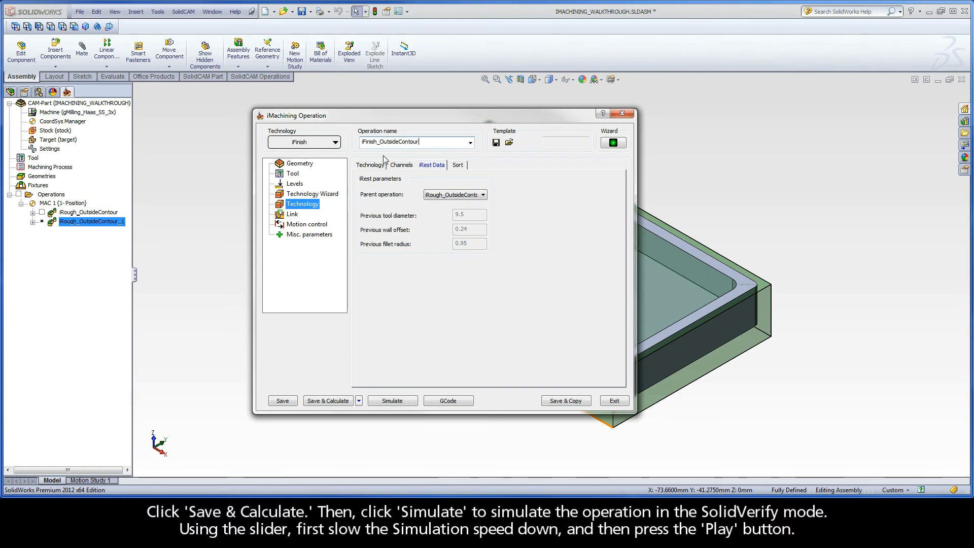
left_click(334, 400)
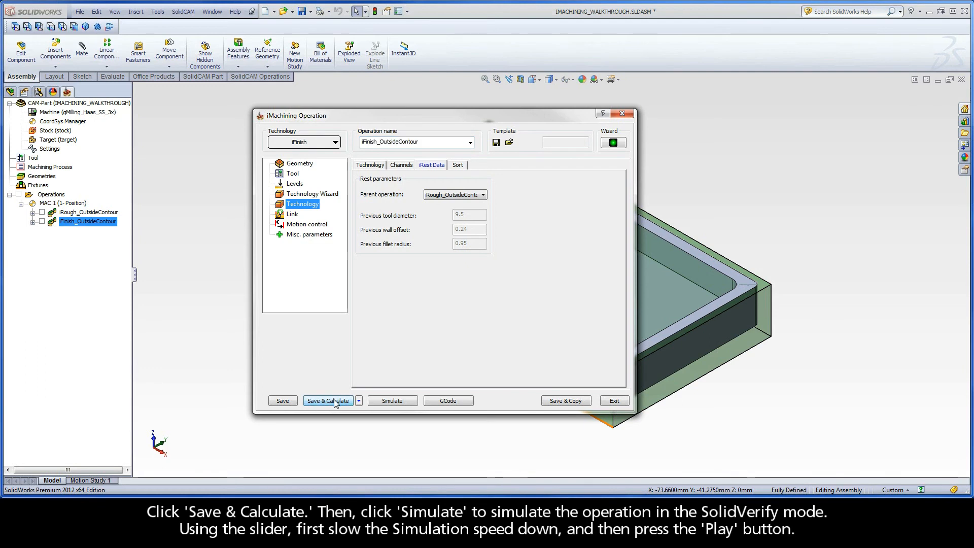
Simulate the iFinish_OutsideContour operation in SolidVerify at about half the simulation speed, and exit the simulation and the operation.
left_click(388, 400)
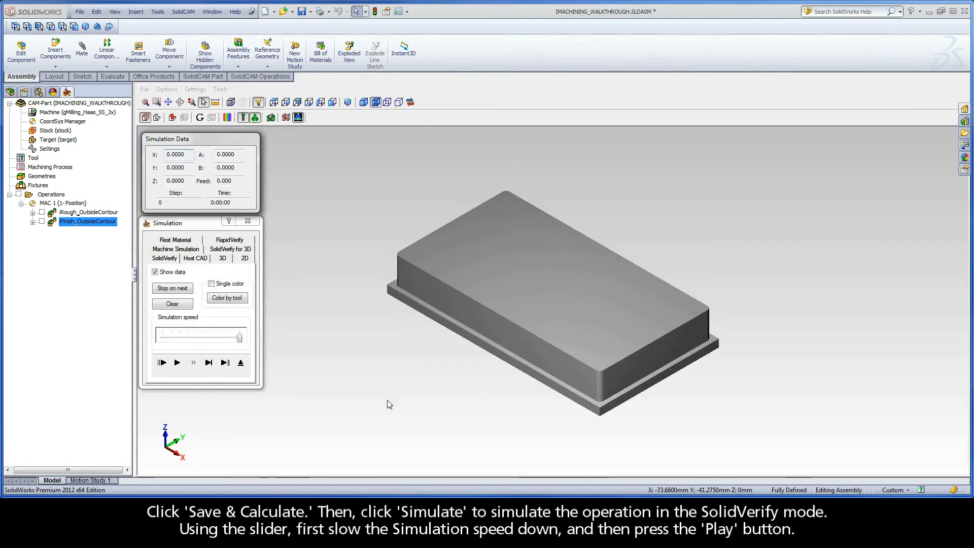
left_click_drag(236, 336, 194, 338)
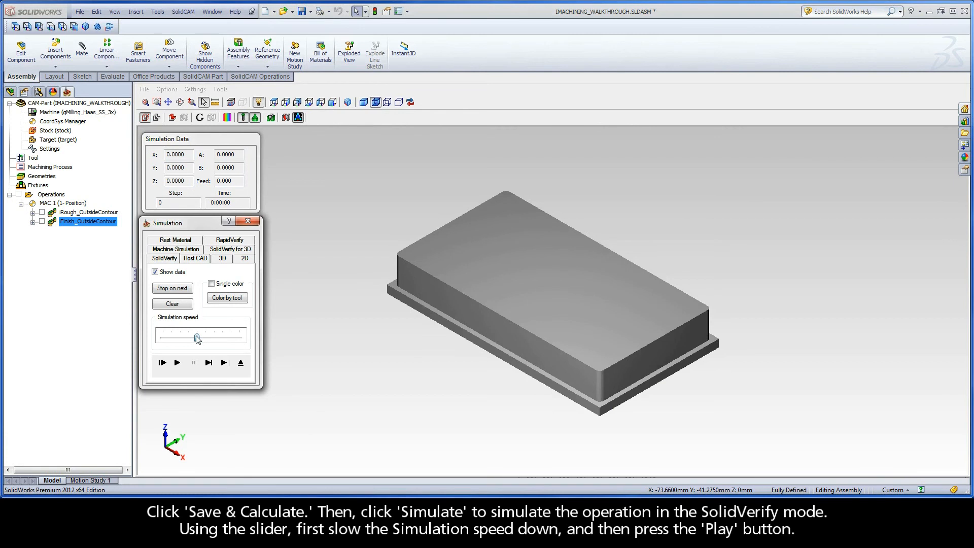
left_click(177, 362)
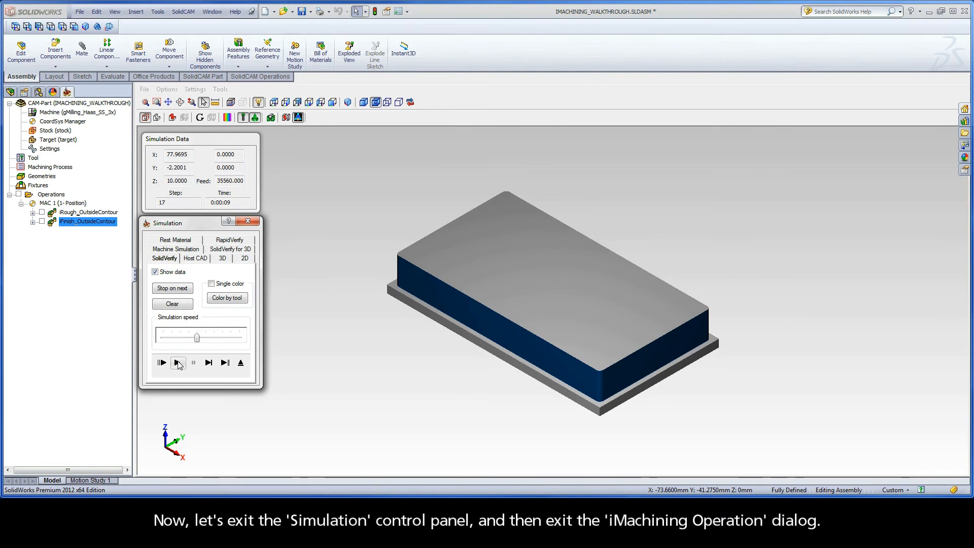
left_click(240, 363)
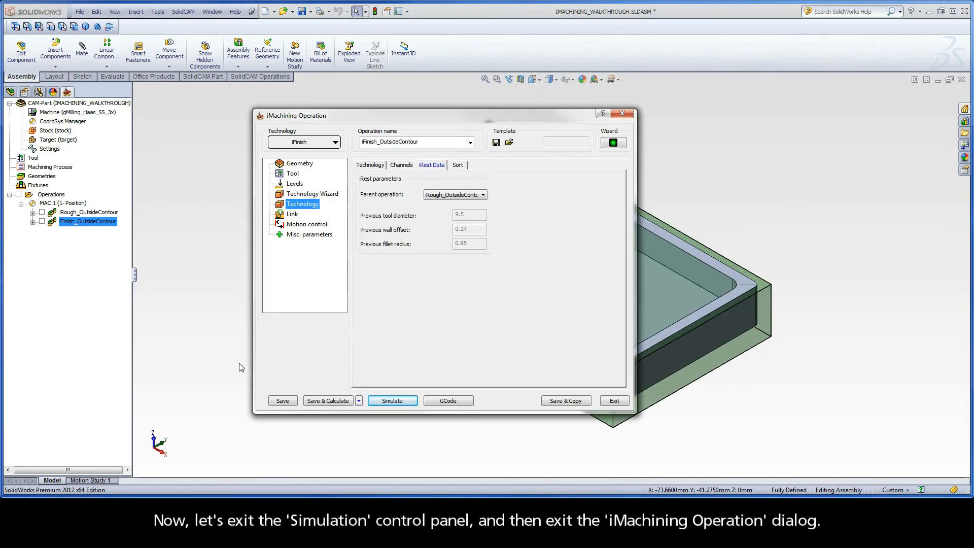
left_click(612, 400)
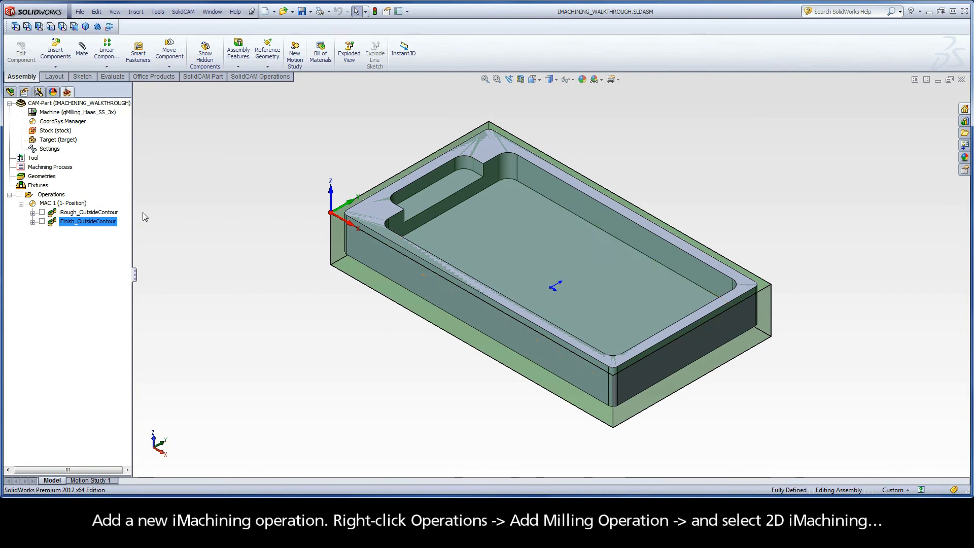
Add a new 2D iMachining milling operation to the CAM-Part.
right_click(51, 196)
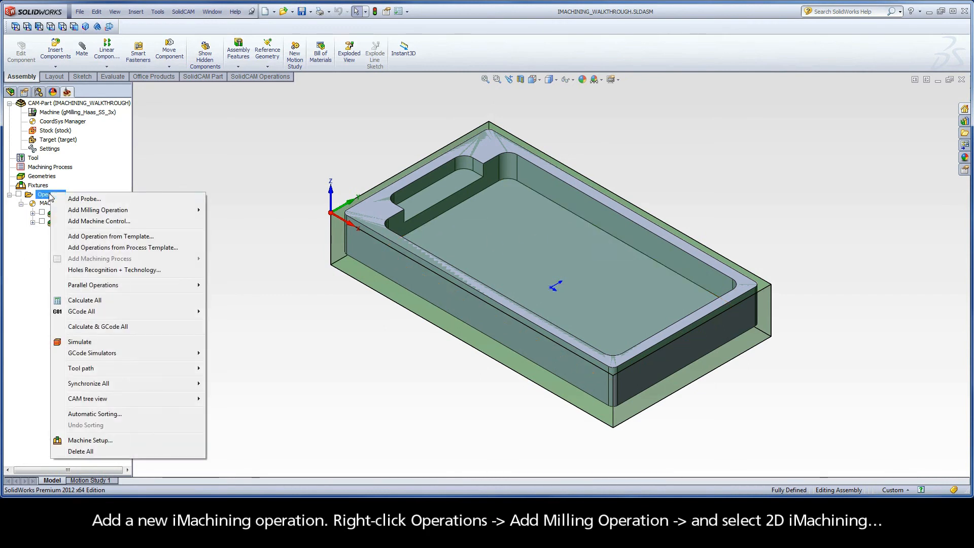
mouse_move(132, 211)
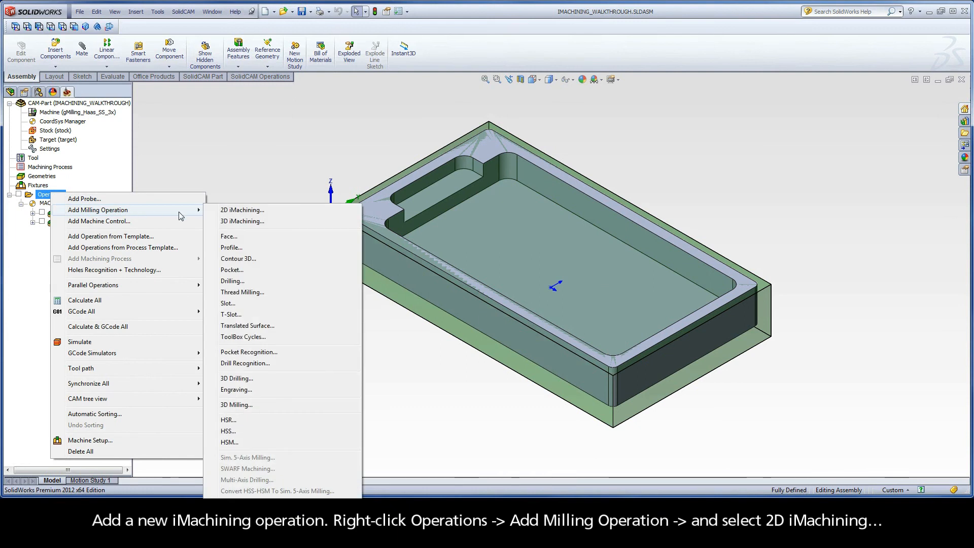
left_click(260, 212)
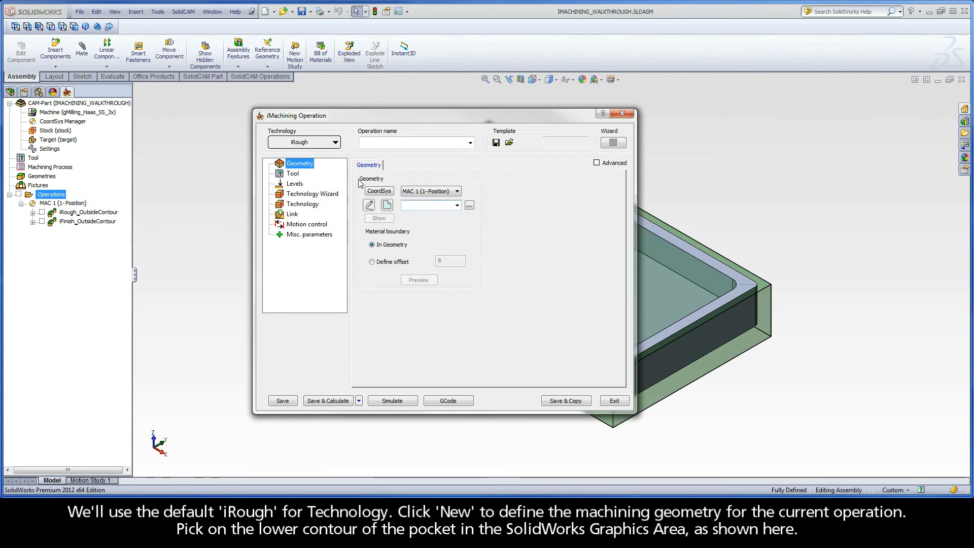
Create a new machining geometry from the large pocket's lower contour, closing the chain with Auto-constant Z and accepting it.
left_click(387, 205)
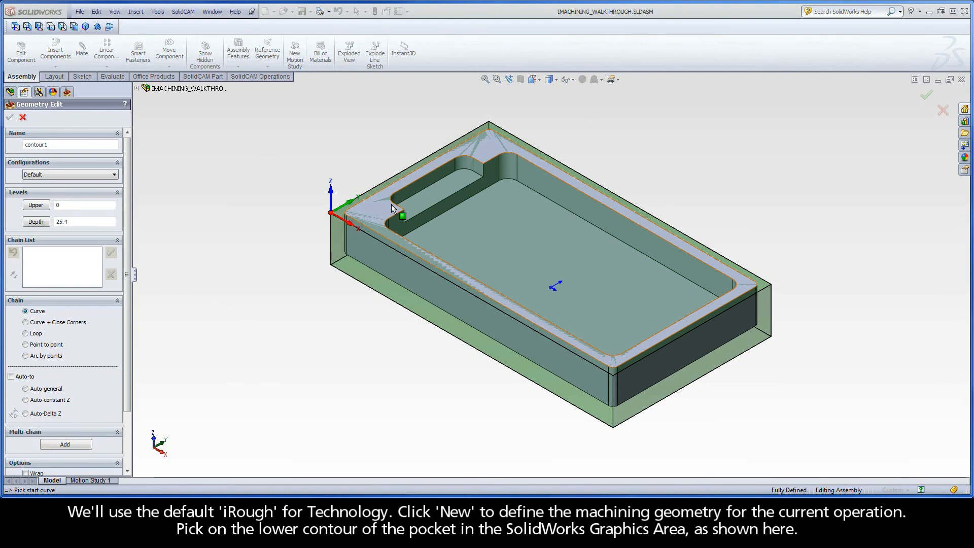
left_click(687, 279)
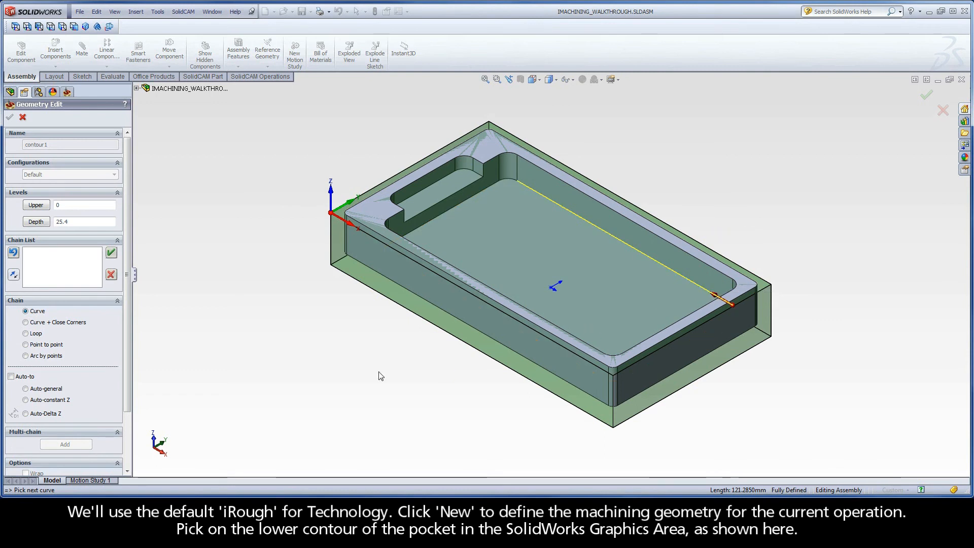
left_click(62, 400)
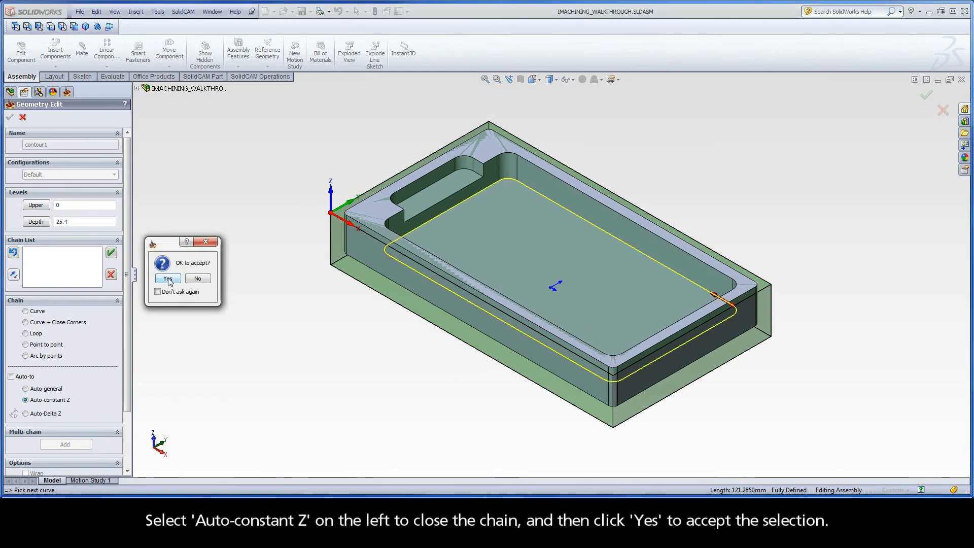
left_click(168, 279)
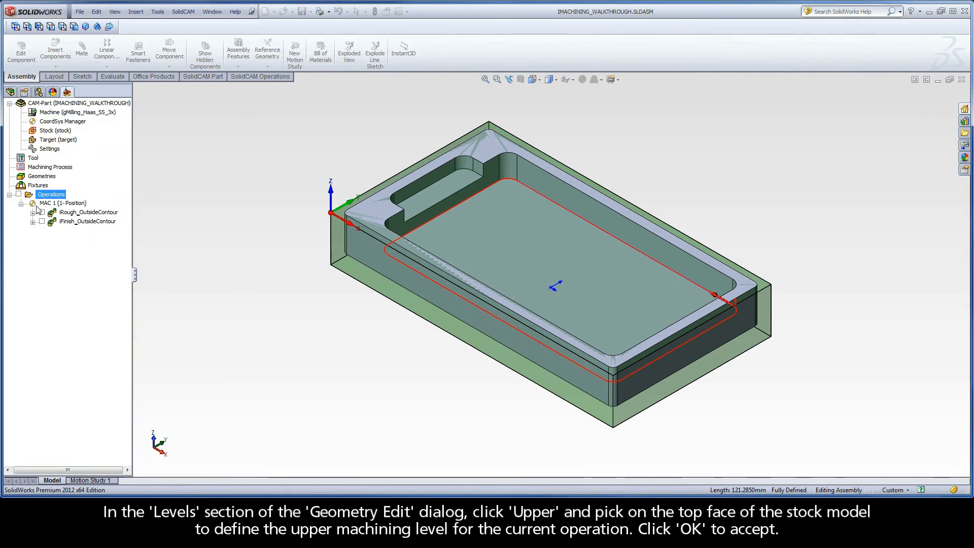
Define the geometry's upper level from the stock's top face and its depth from the pocket's bottom face, and accept the geometry.
left_click(342, 213)
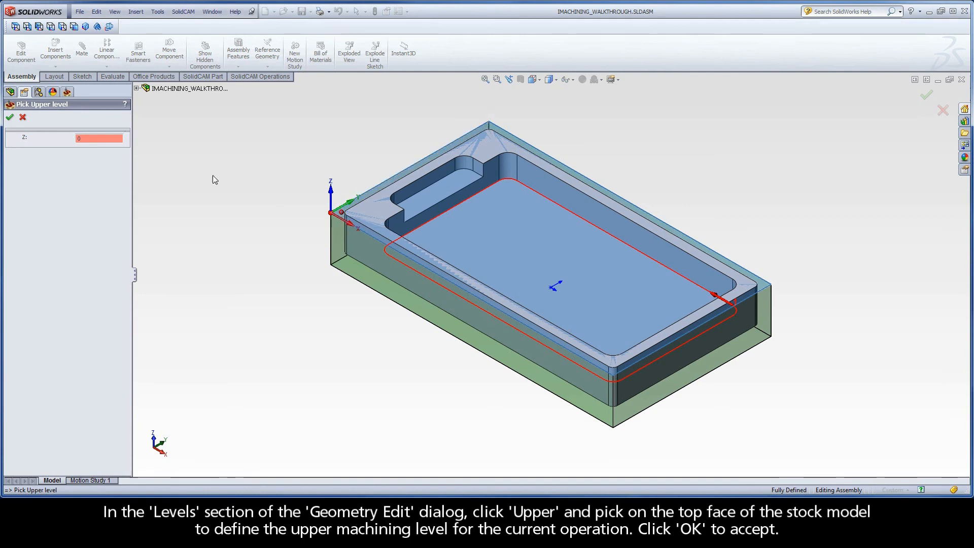
left_click(9, 119)
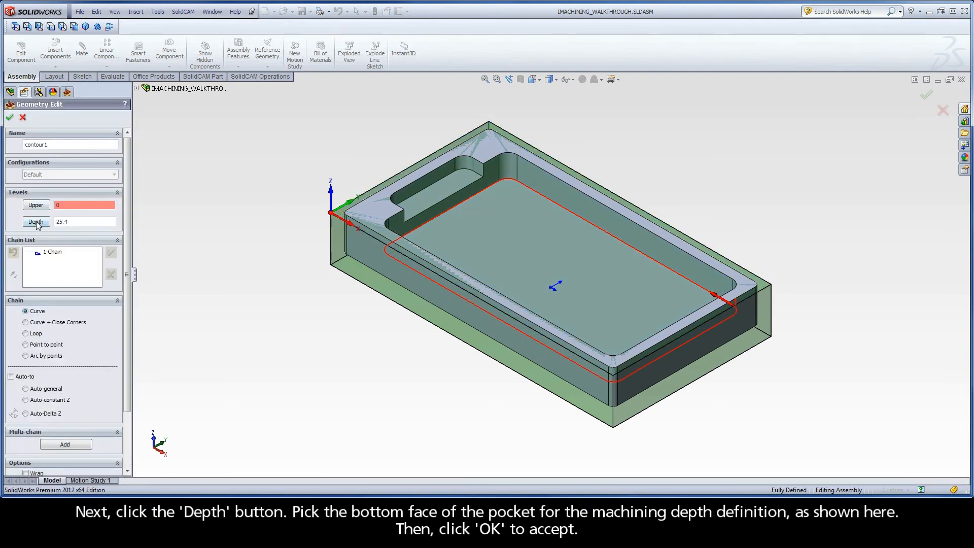
left_click(36, 223)
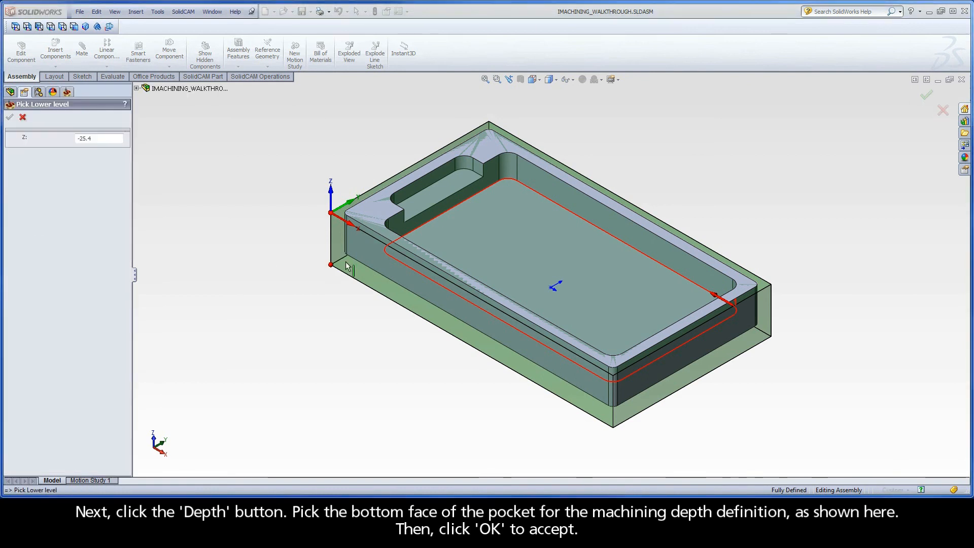
left_click(529, 253)
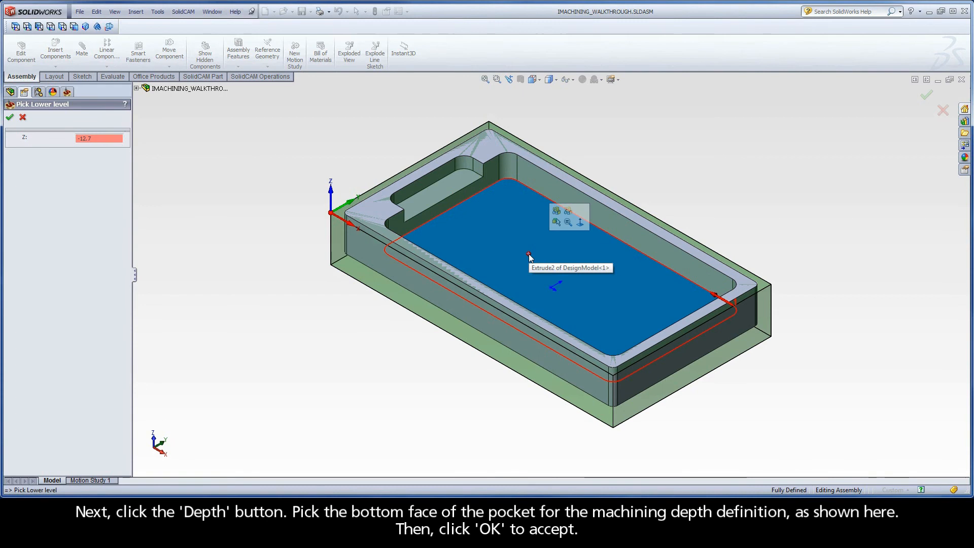
left_click(10, 117)
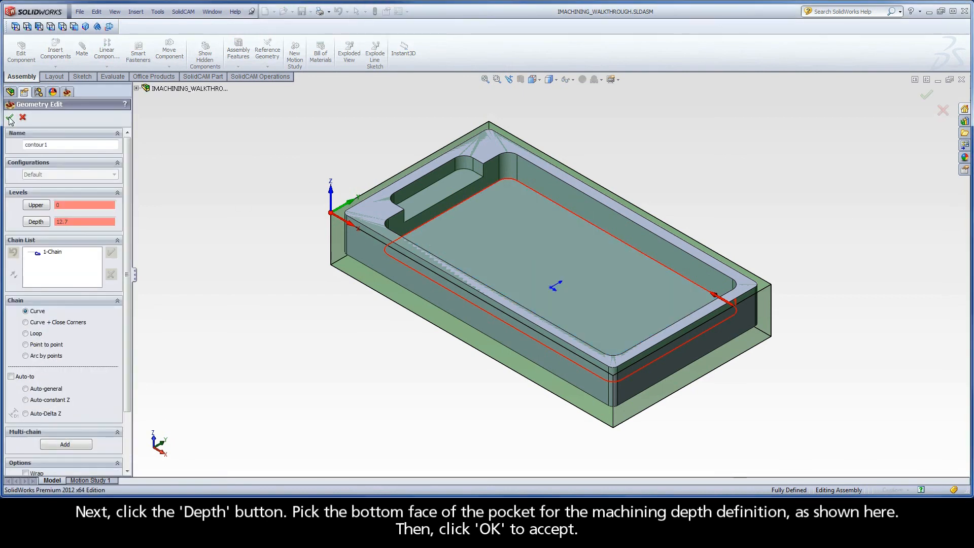
left_click(10, 118)
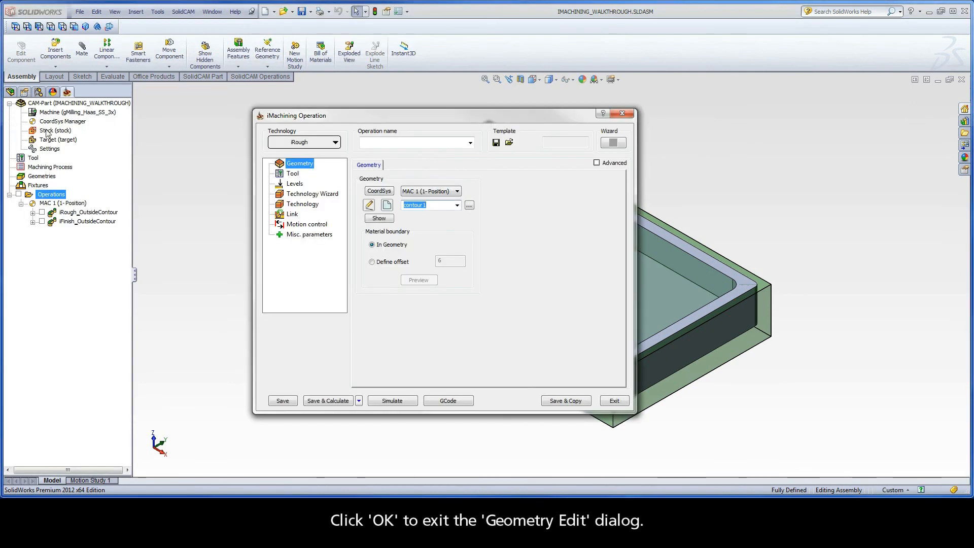
Assign the existing 9.5 mm end mill, tool number 1, to the new pocket roughing operation.
left_click(294, 174)
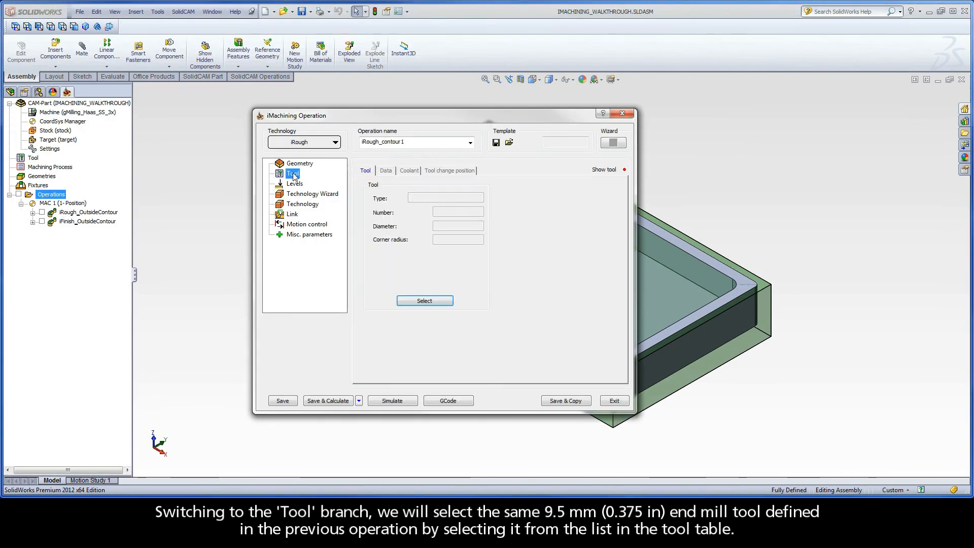
left_click(418, 302)
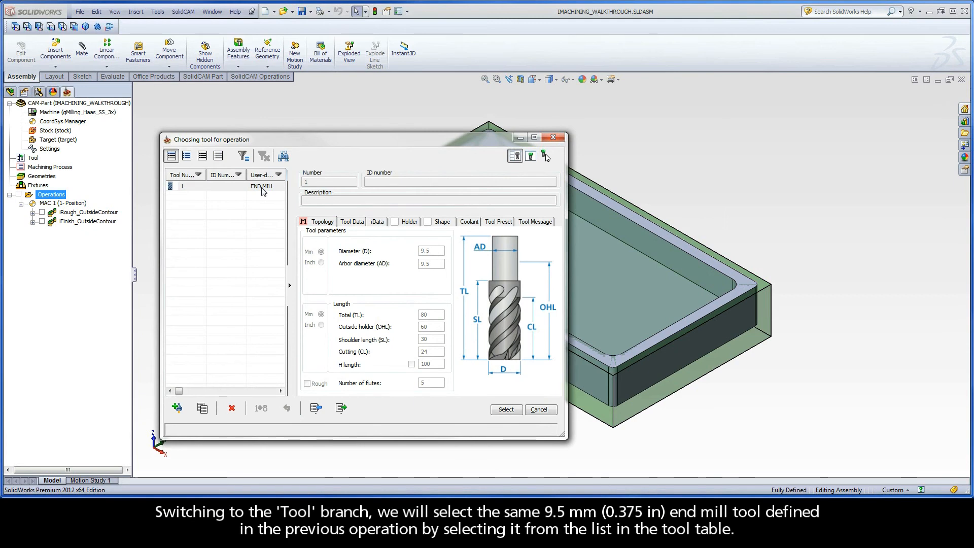
left_click(262, 190)
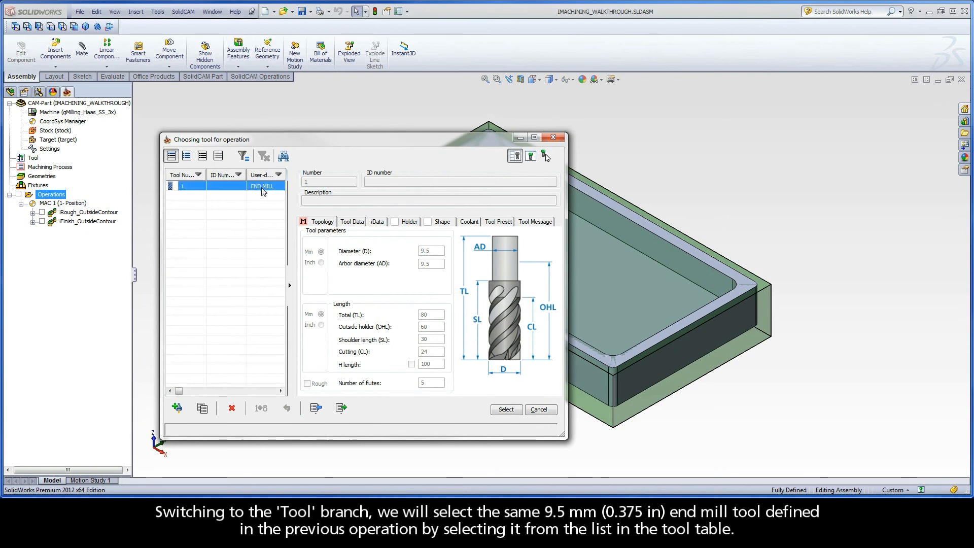
left_click(506, 409)
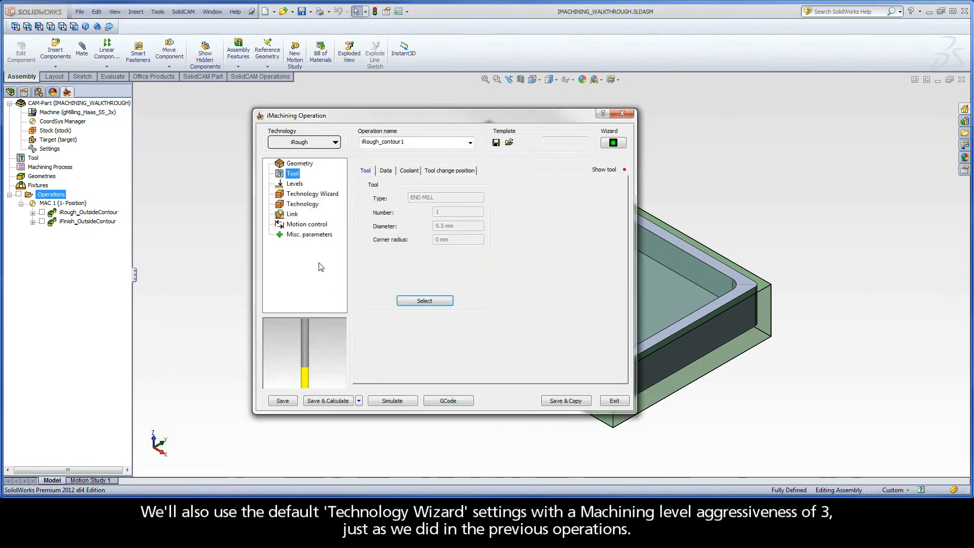
Review the roughing operation's Technology Wizard cutting conditions, wall offset and helical entry settings, keeping the defaults.
left_click(306, 194)
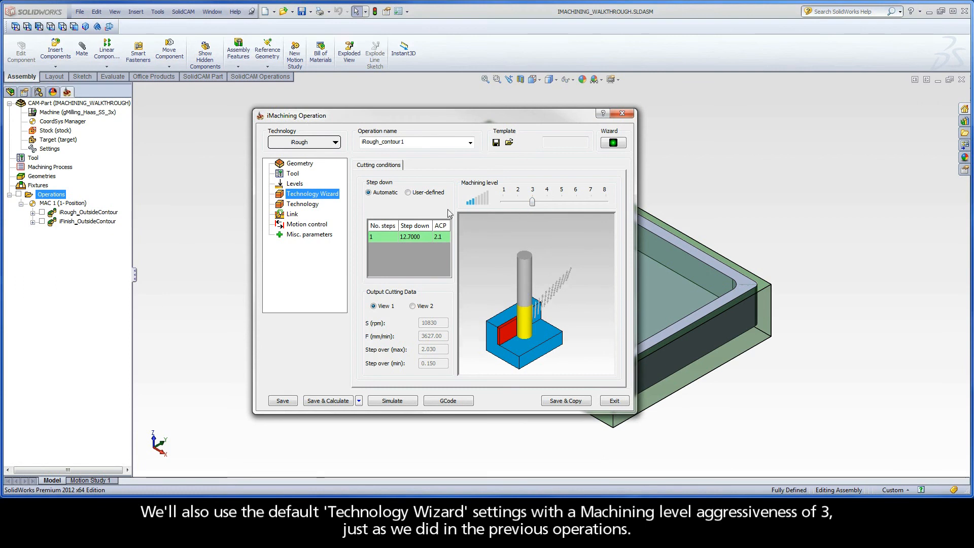
left_click(301, 204)
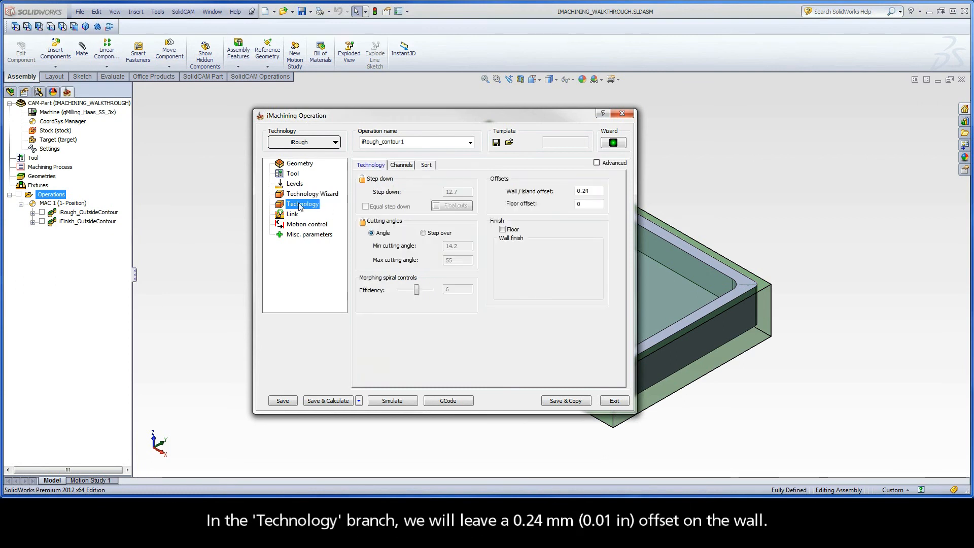
left_click(600, 191)
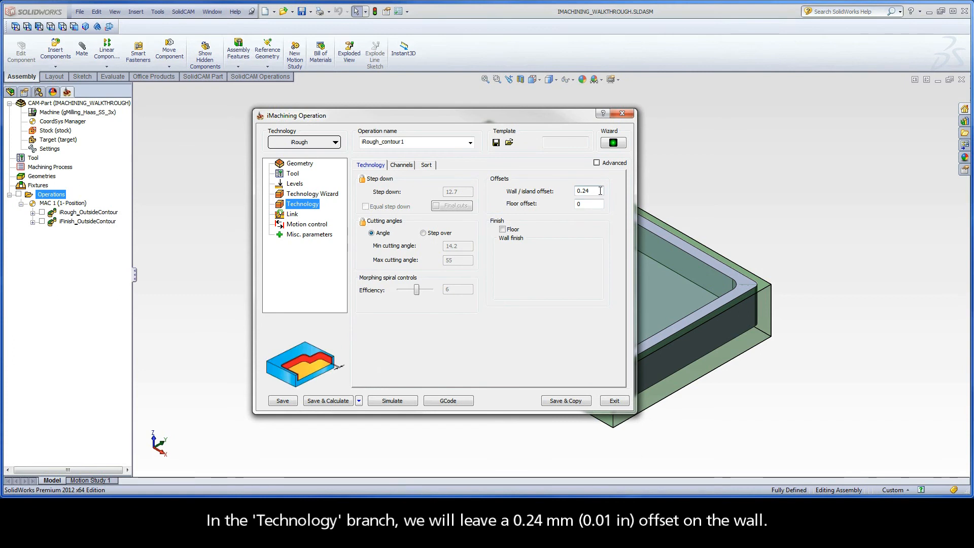
left_click(293, 214)
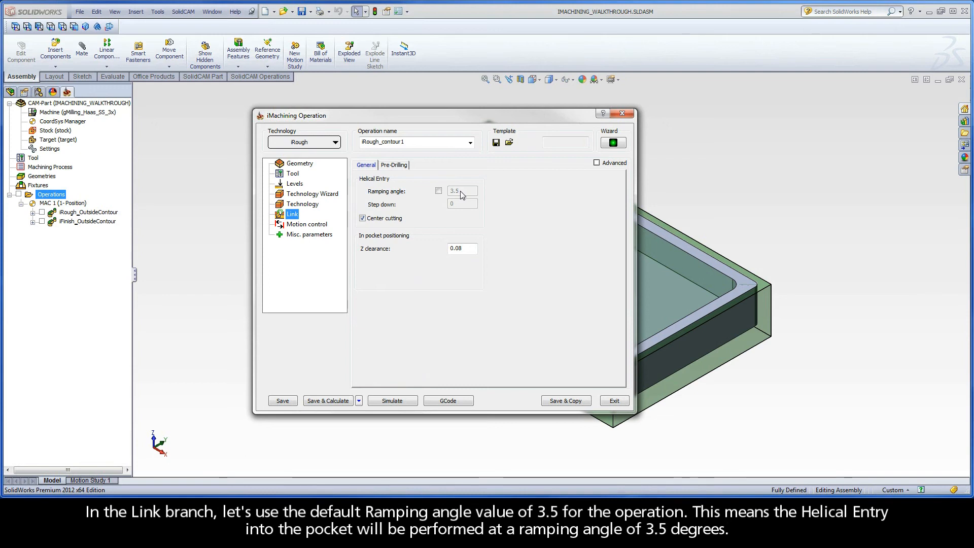
Name the operation iRough_CenterPocket, save it and calculate its tool path.
double_click(412, 142)
left_click_drag(413, 142, 384, 142)
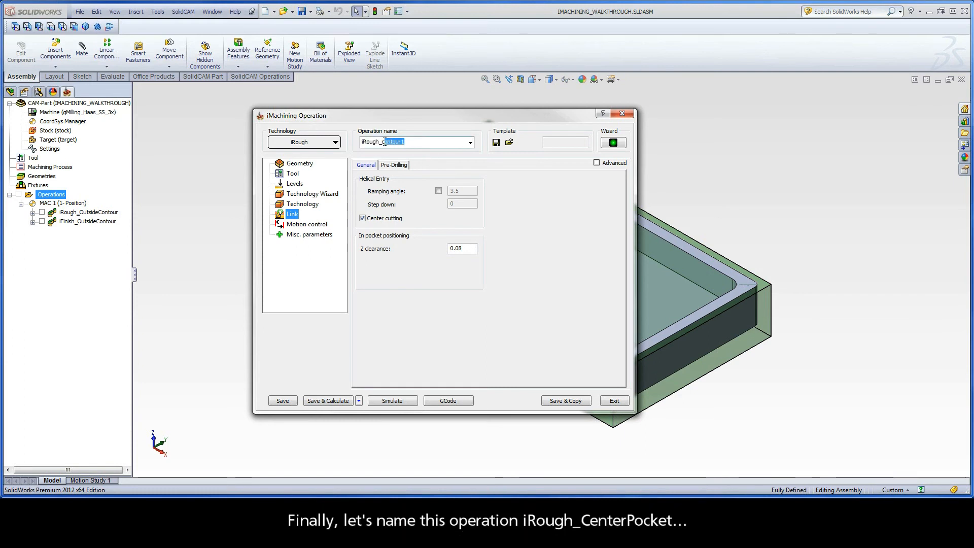
type("CenterPocket")
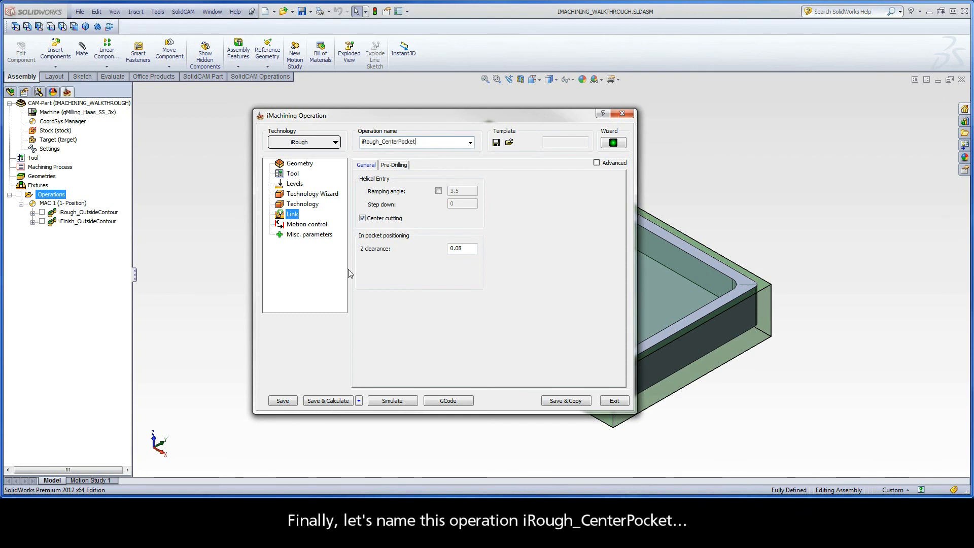
left_click(325, 401)
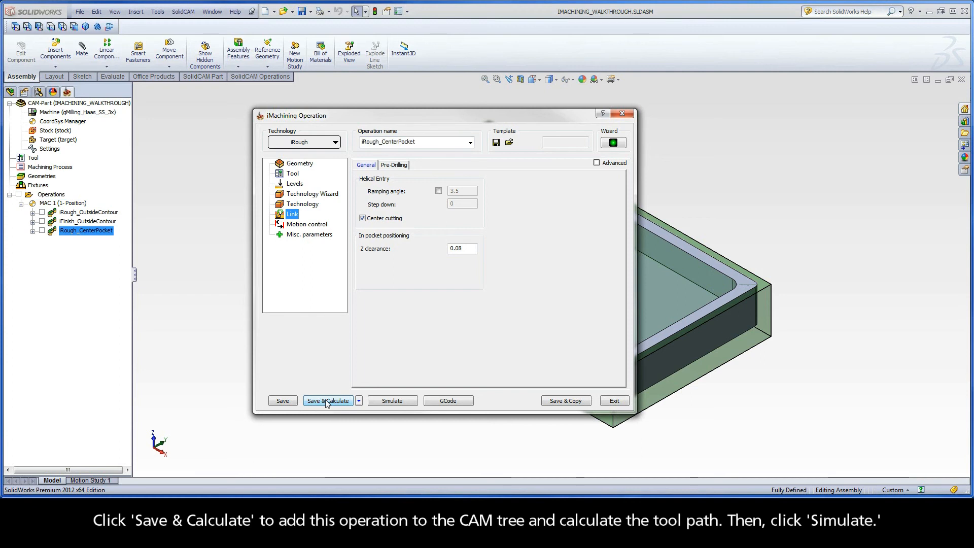
Simulate the iRough_CenterPocket operation in SolidVerify and exit the simulation.
left_click(392, 401)
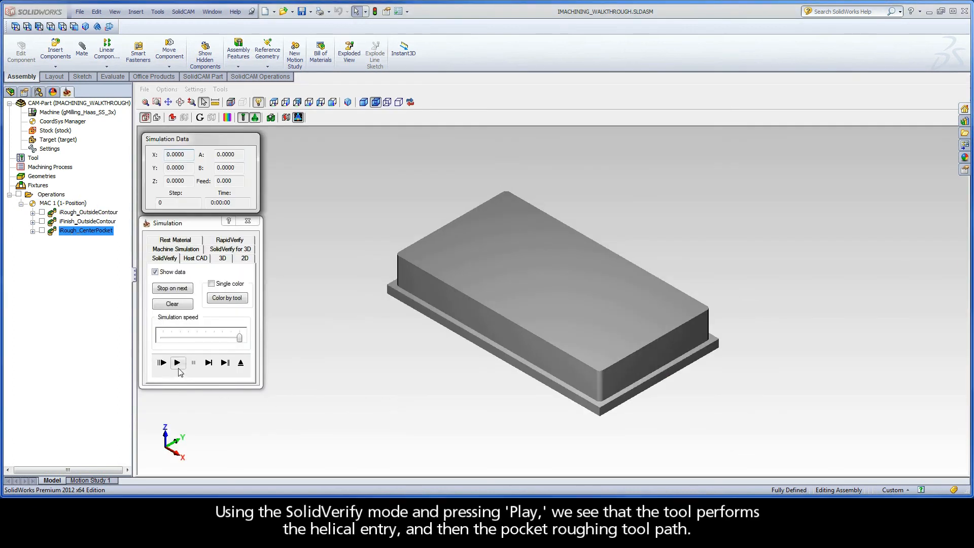
left_click(177, 363)
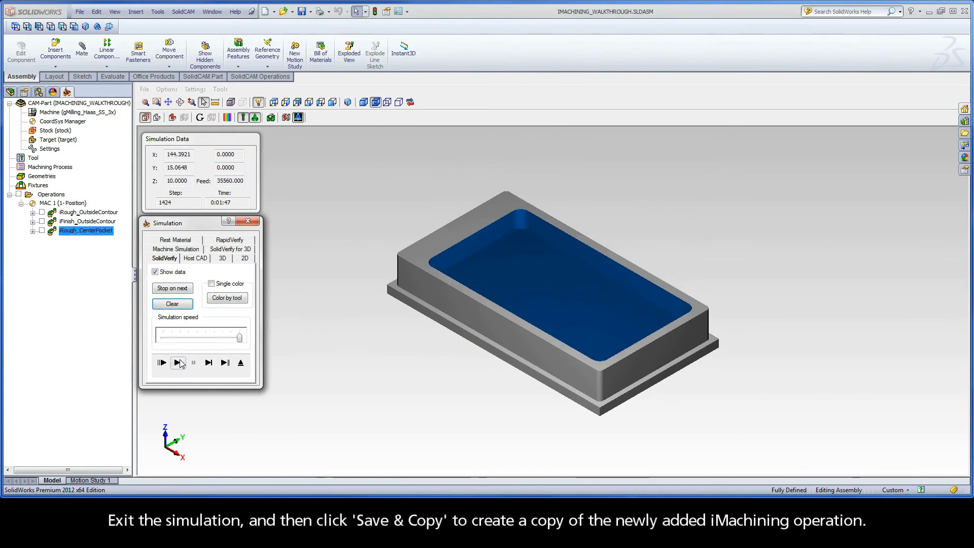
left_click(240, 362)
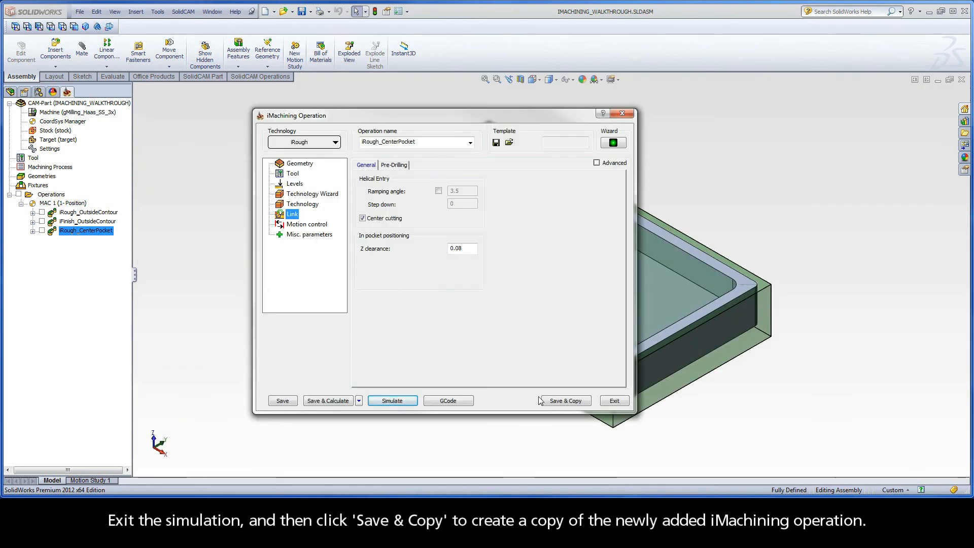
Save and copy the iRough_CenterPocket operation, and set the copy's technology to iFinish.
left_click(565, 400)
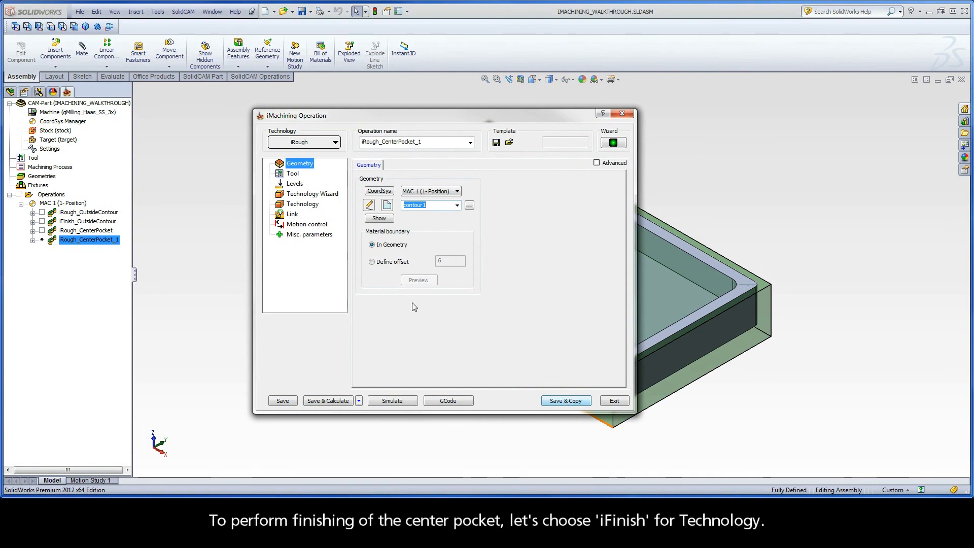
left_click(303, 145)
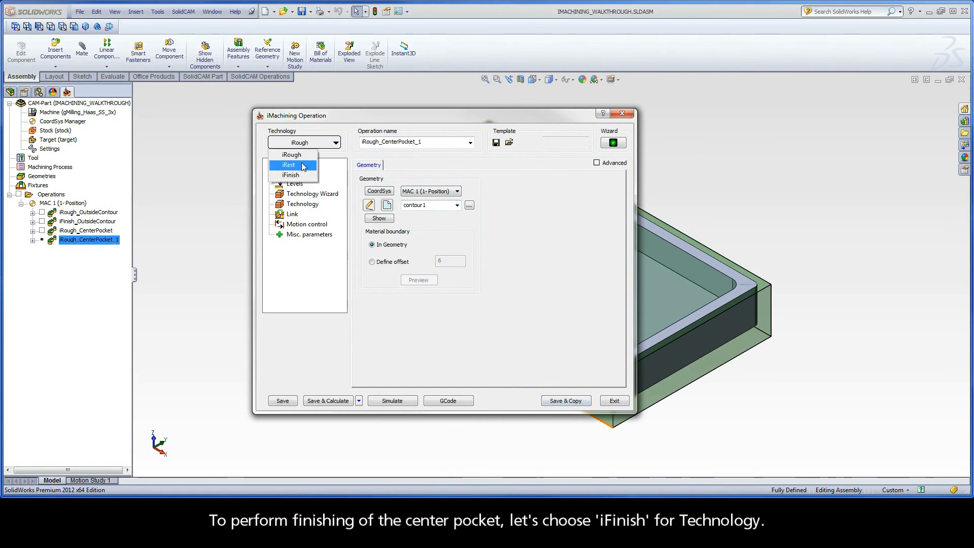
left_click(301, 175)
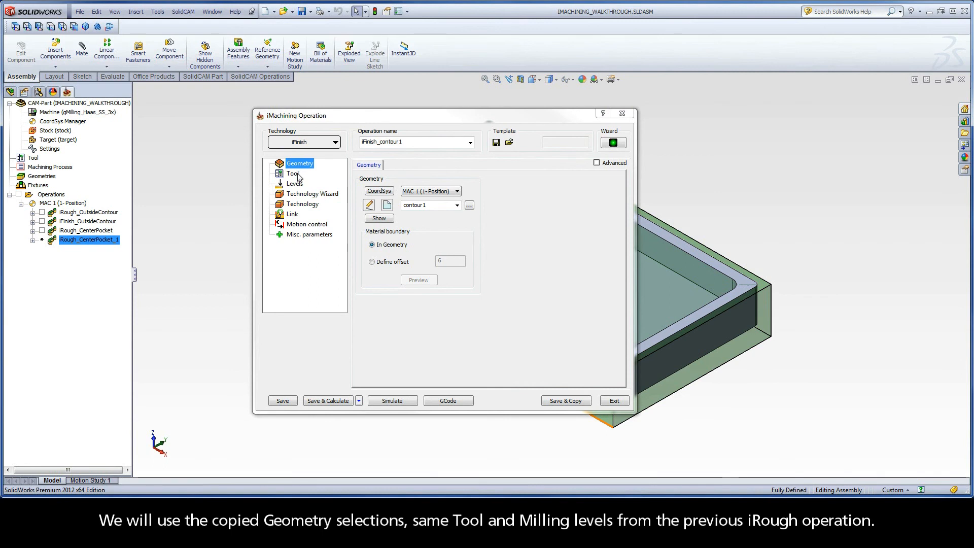
Review the iFinish copy's tool, milling levels, cutting conditions, wall offset and iRest parent operation data.
left_click(297, 175)
left_click(297, 187)
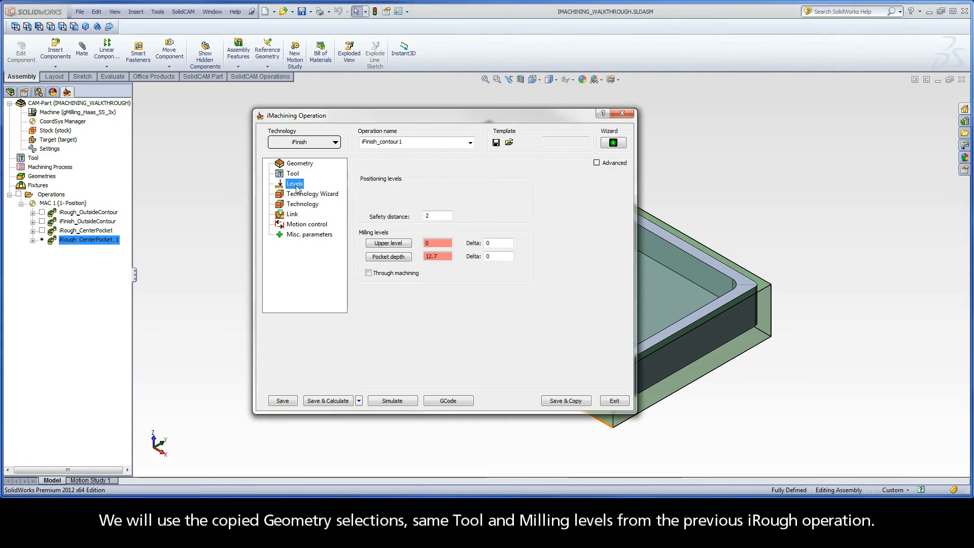
left_click(298, 196)
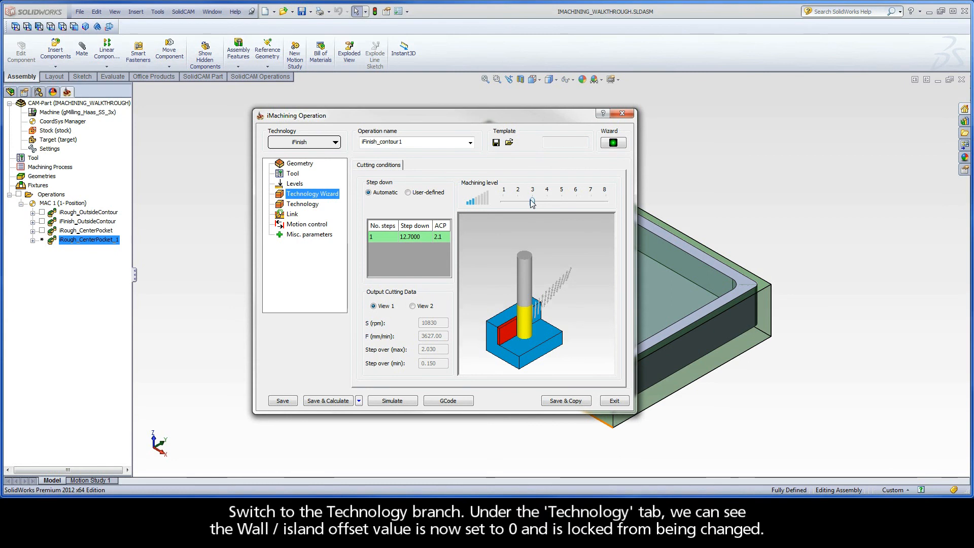
left_click(309, 204)
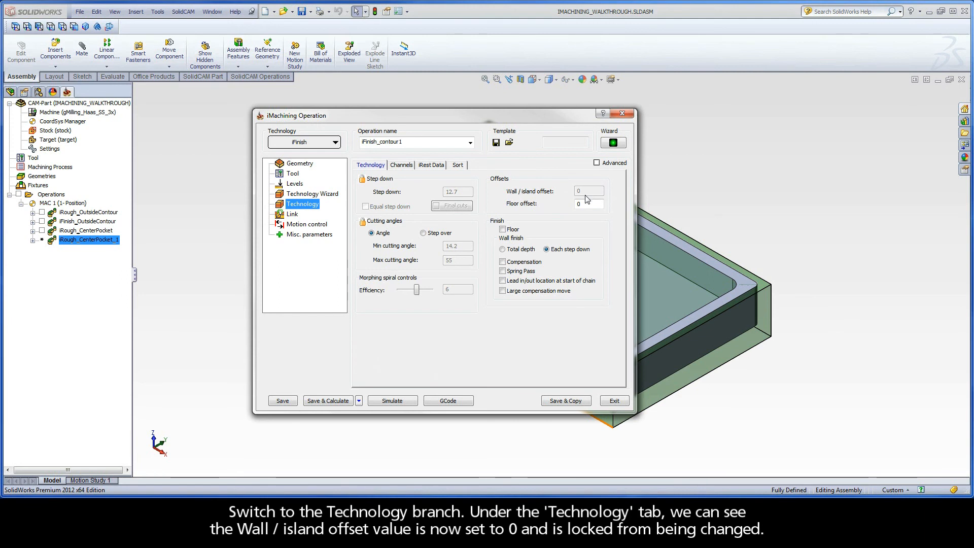
left_click(431, 167)
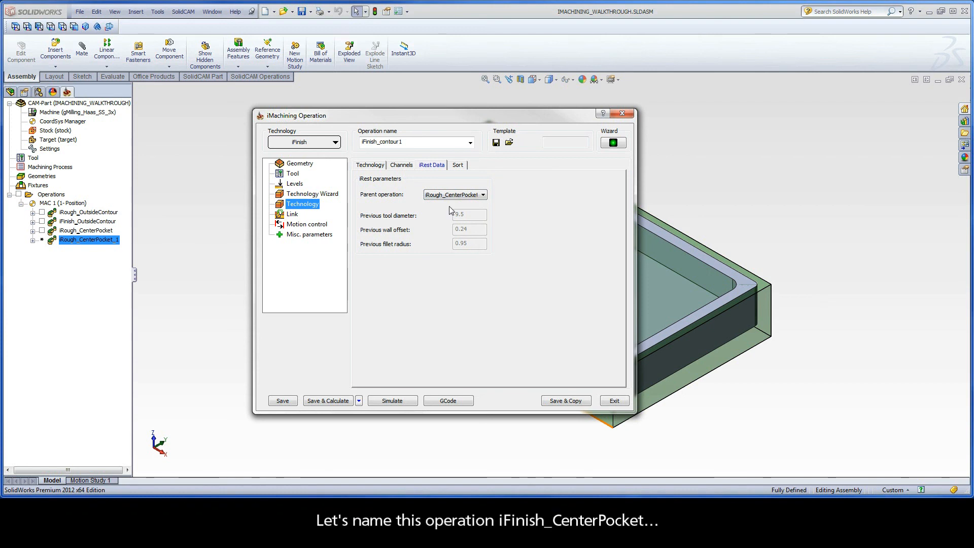
Name the finishing operation iFinish_CenterPocket, save it and calculate its tool path.
left_click(410, 143)
left_click_drag(408, 143, 385, 144)
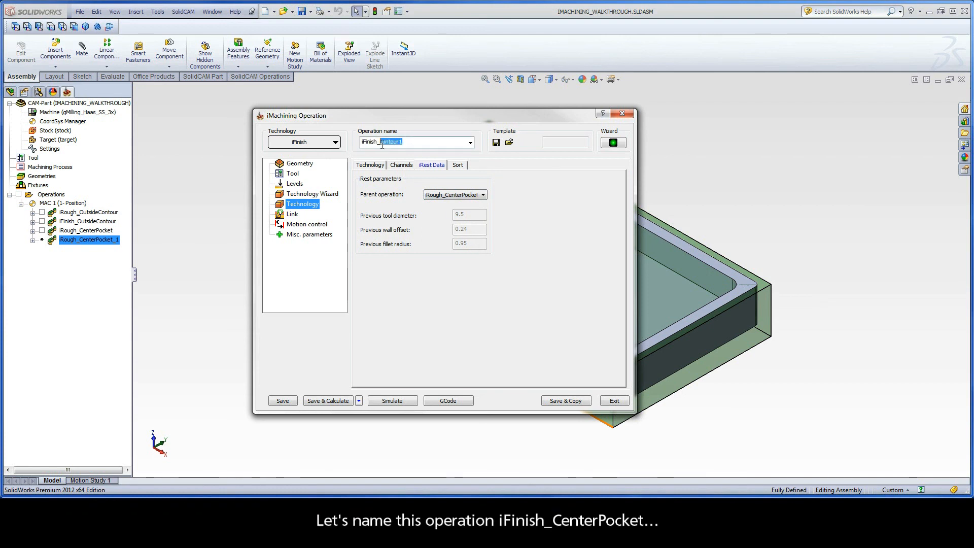
type("CenterPocket")
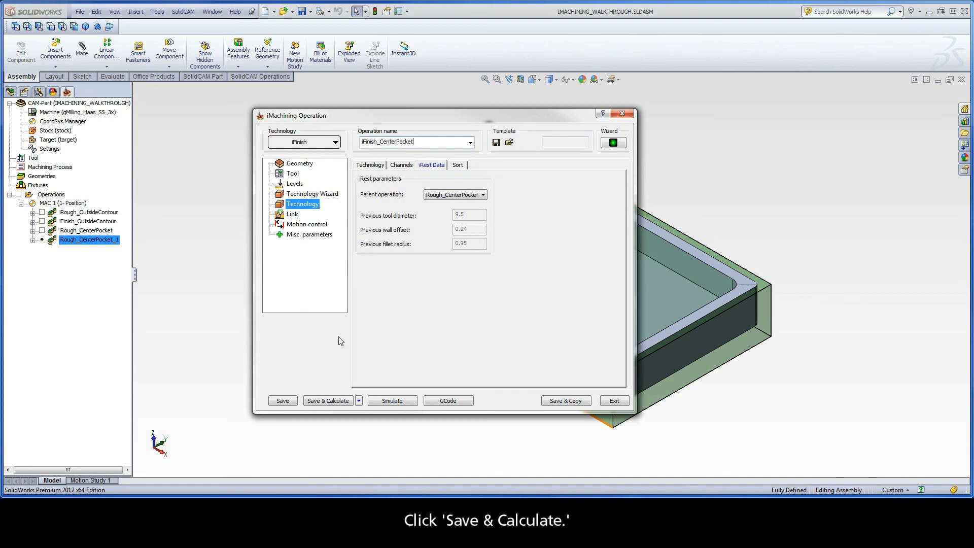
left_click(328, 400)
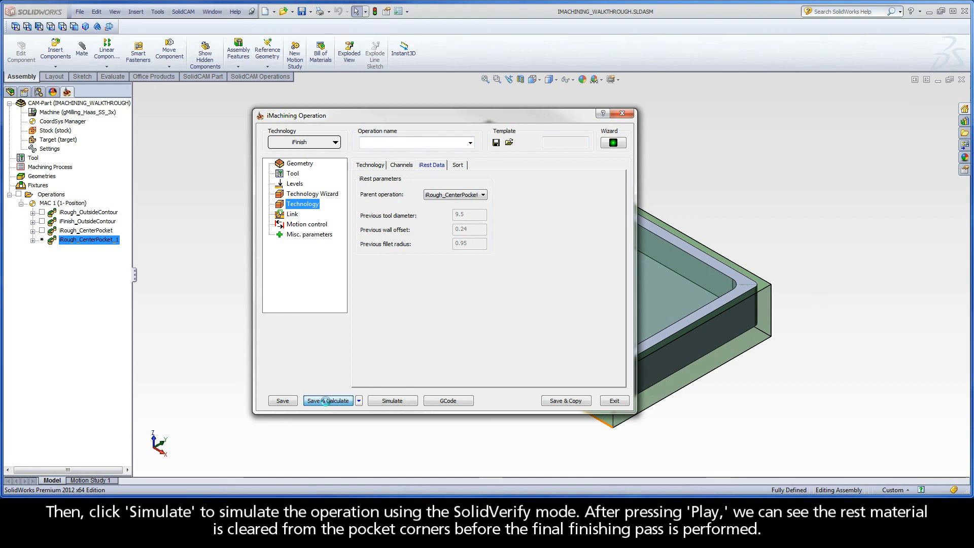
Simulate the iFinish_CenterPocket operation in SolidVerify, and exit the simulation and the operation.
left_click(392, 401)
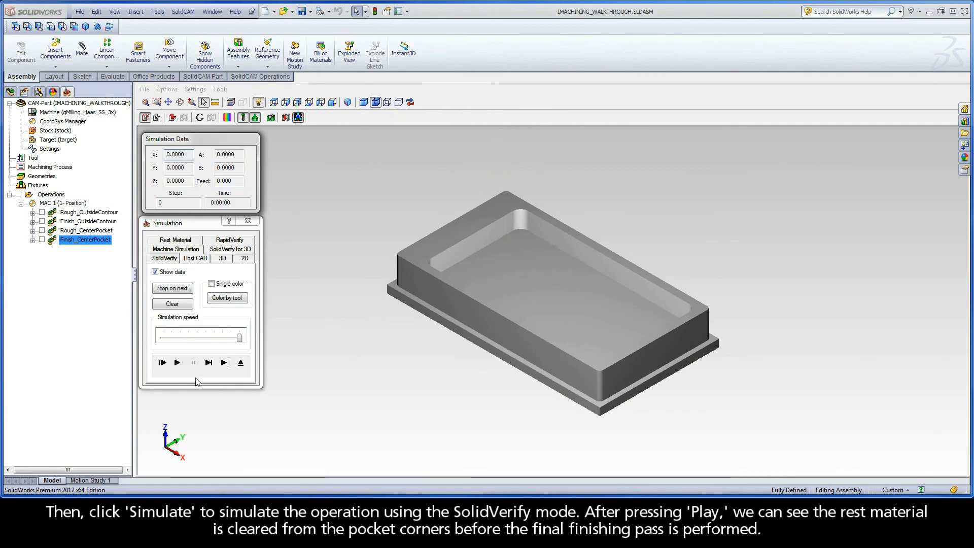
left_click(177, 363)
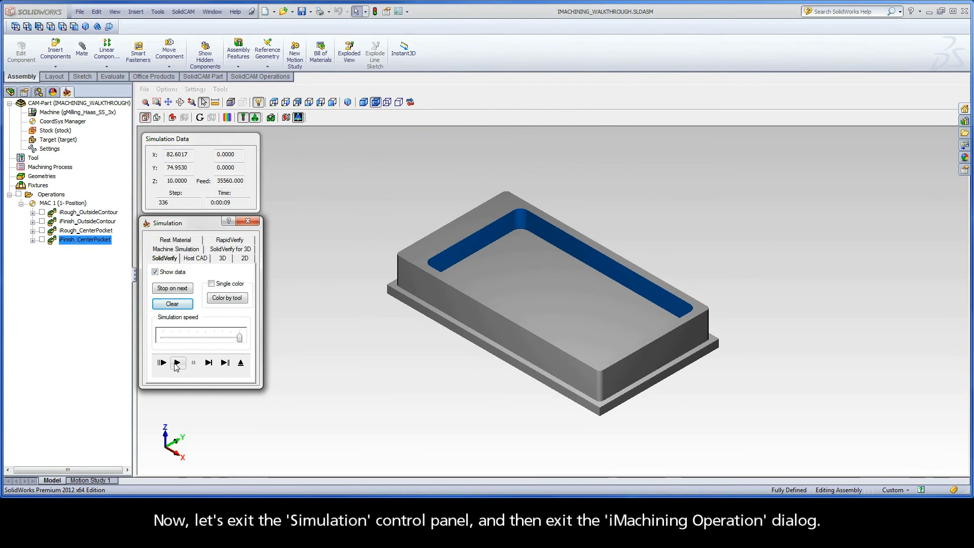
left_click(240, 362)
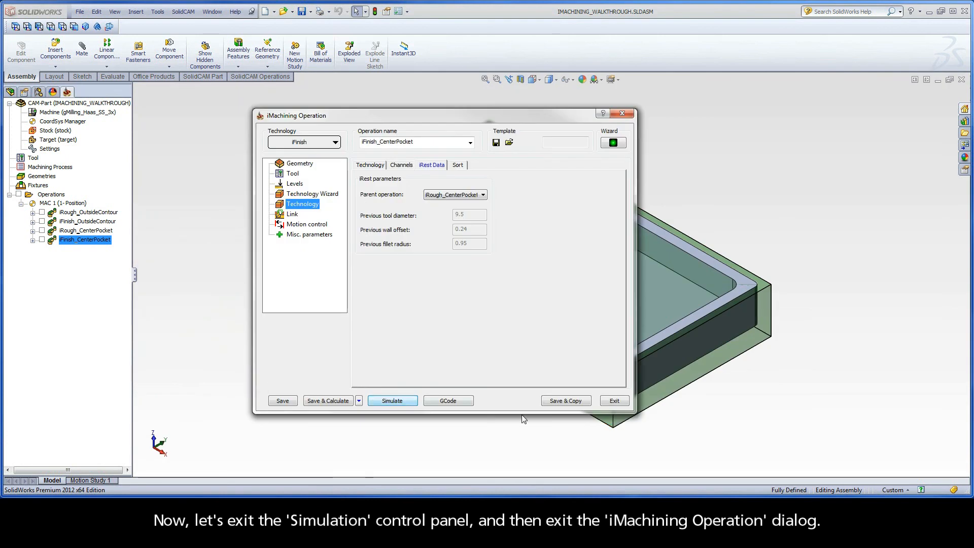
left_click(614, 400)
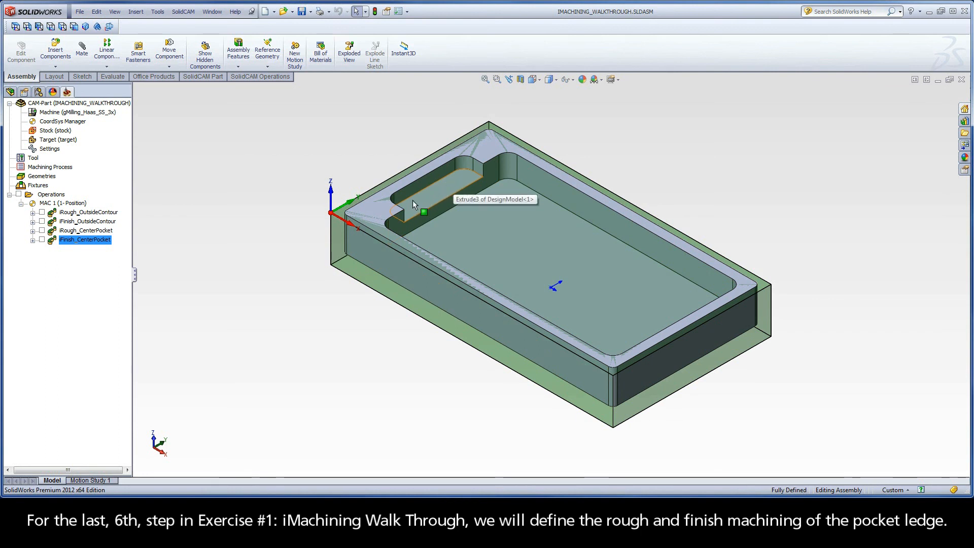
Add another 2D iMachining milling operation for the pocket ledge.
right_click(49, 197)
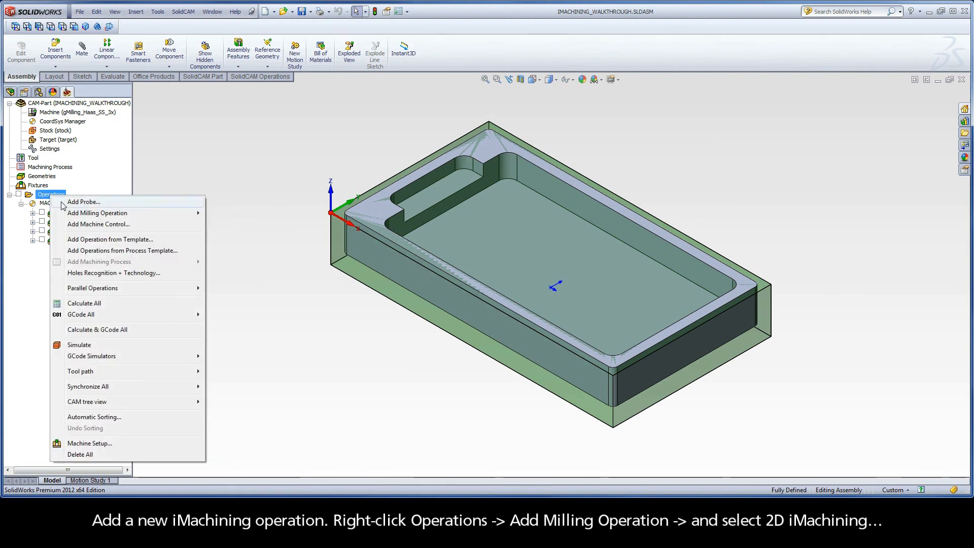
mouse_move(90, 216)
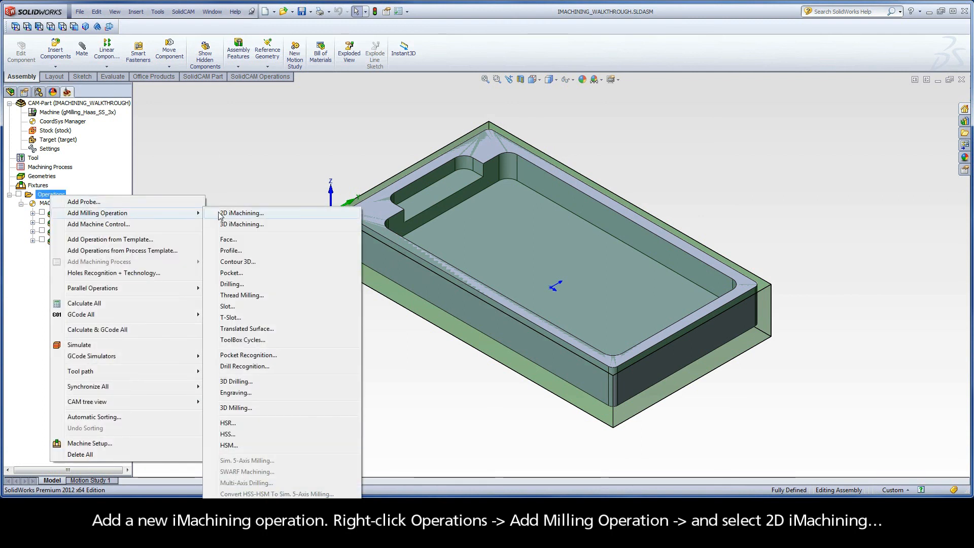
left_click(267, 215)
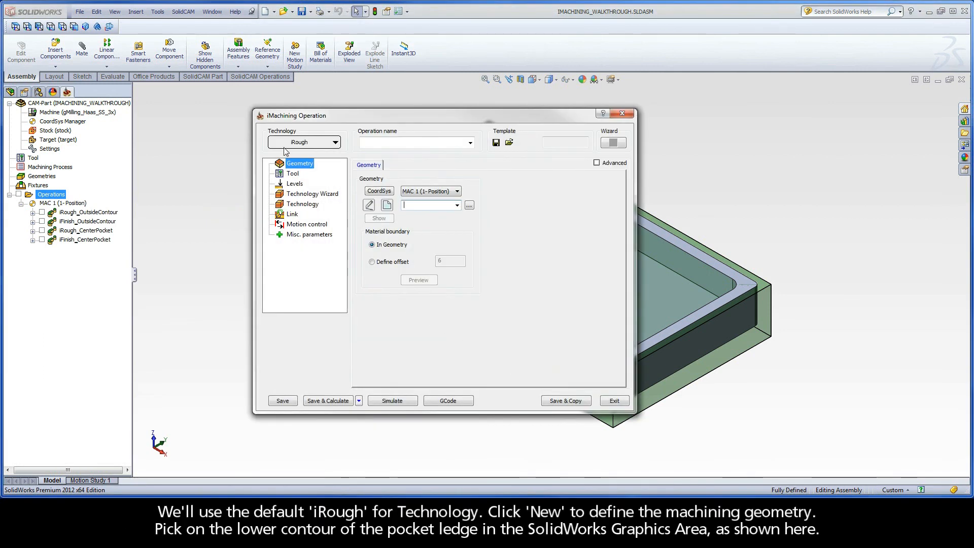
Create a new machining geometry from the pocket ledge's lower contour, closing the chain with Auto-constant Z and accepting it.
left_click(387, 205)
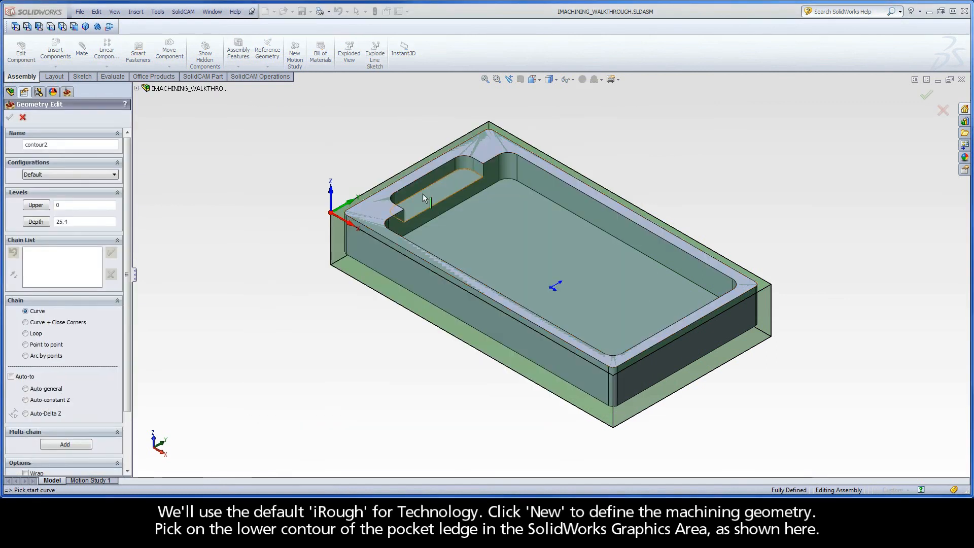
left_click(443, 180)
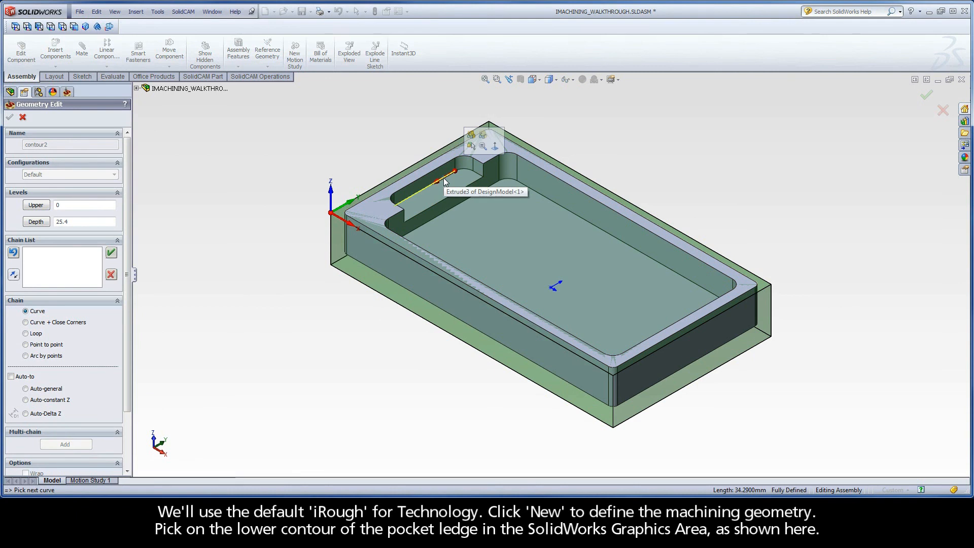
left_click(39, 401)
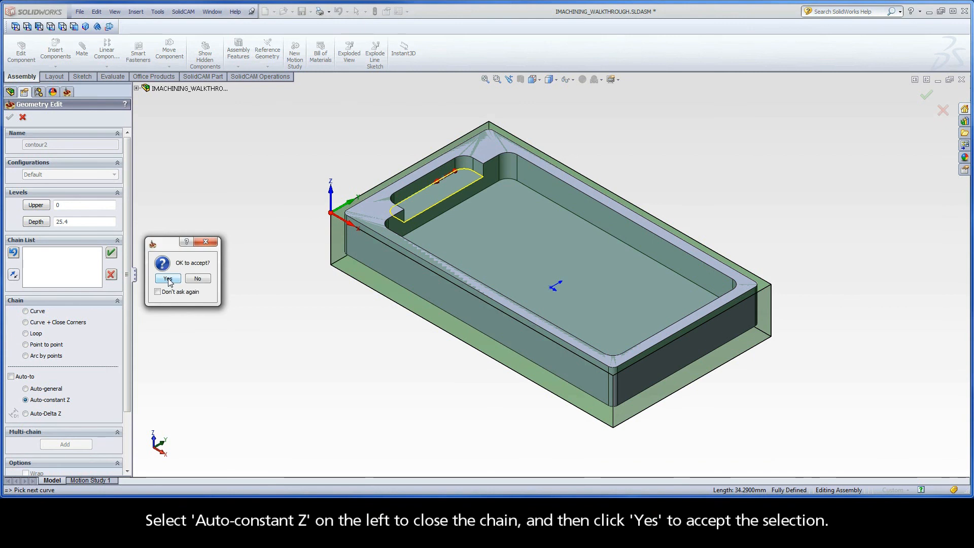
left_click(168, 279)
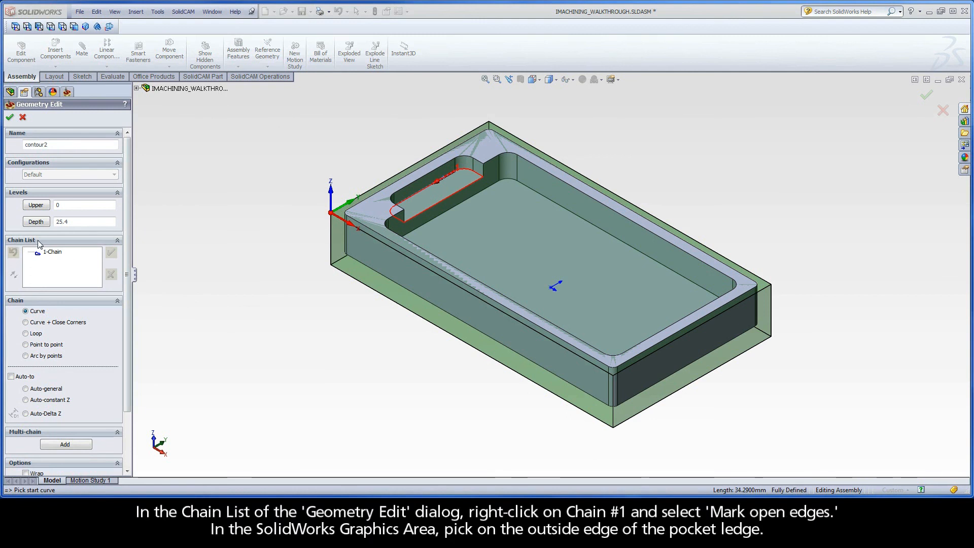
Mark the outside edge of the pocket ledge as an open edge of the chain and accept it.
right_click(60, 253)
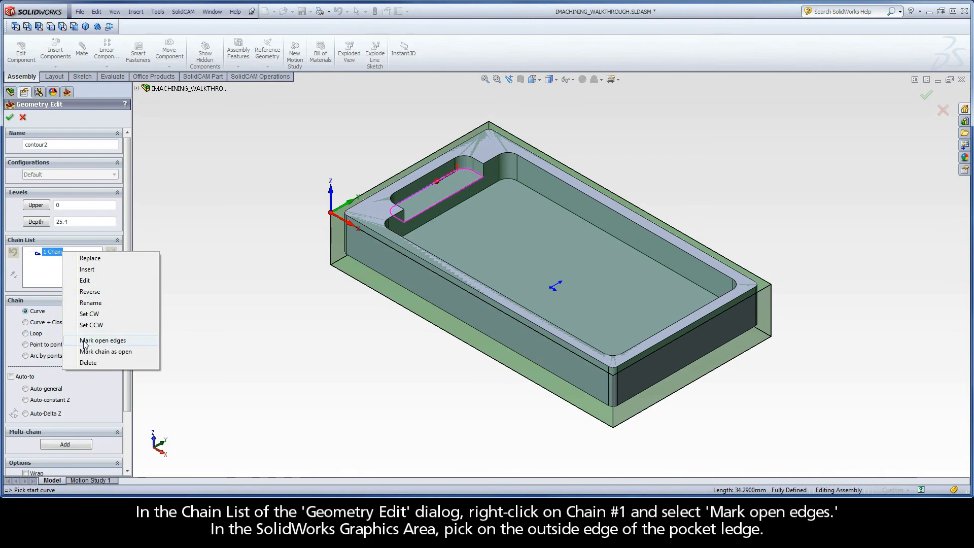
left_click(118, 342)
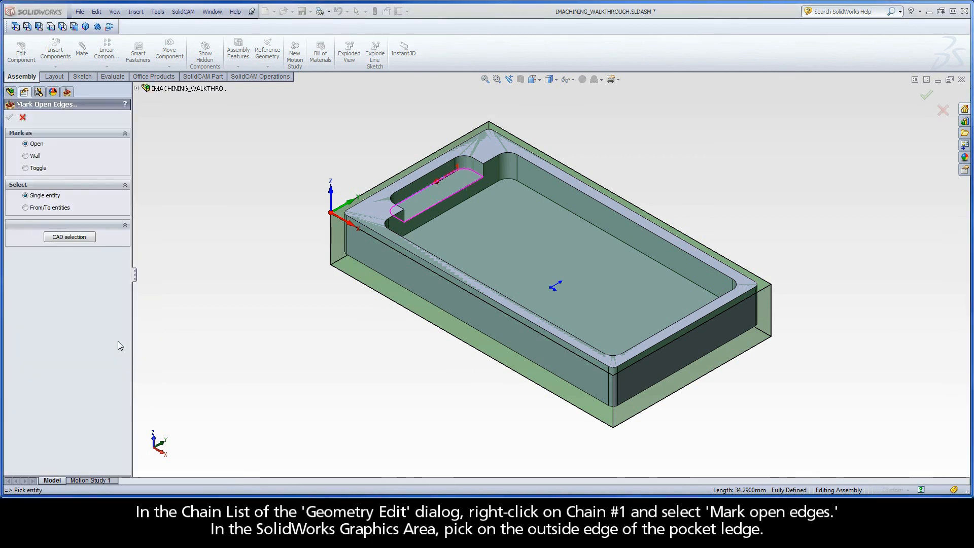
left_click(460, 193)
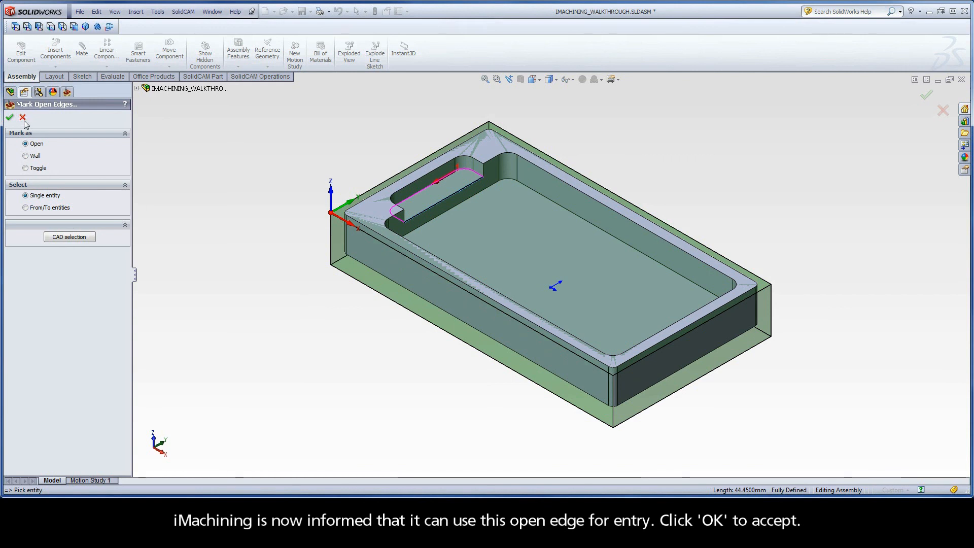
left_click(10, 117)
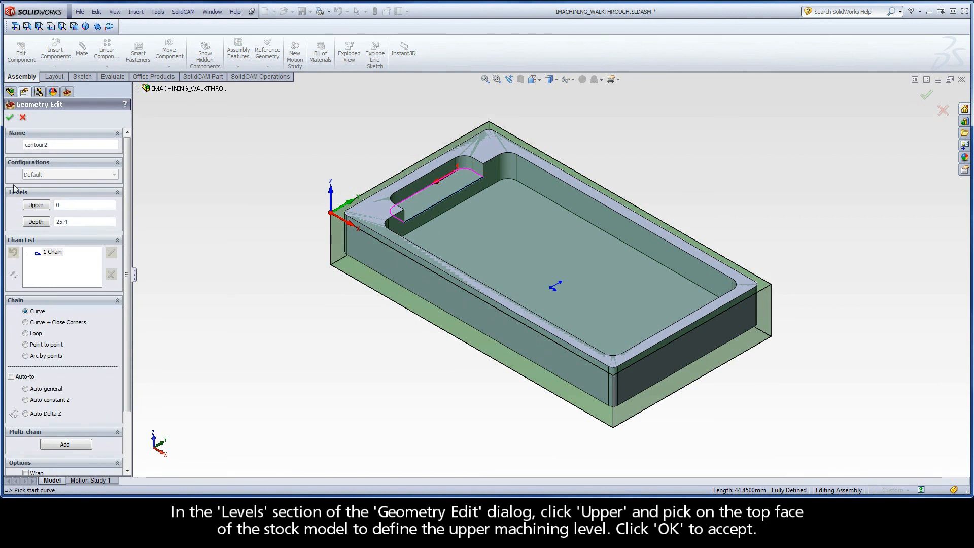
Define the upper level from the stock's top face and the depth from the pocket ledge's bottom face, then accept the geometry.
left_click(35, 206)
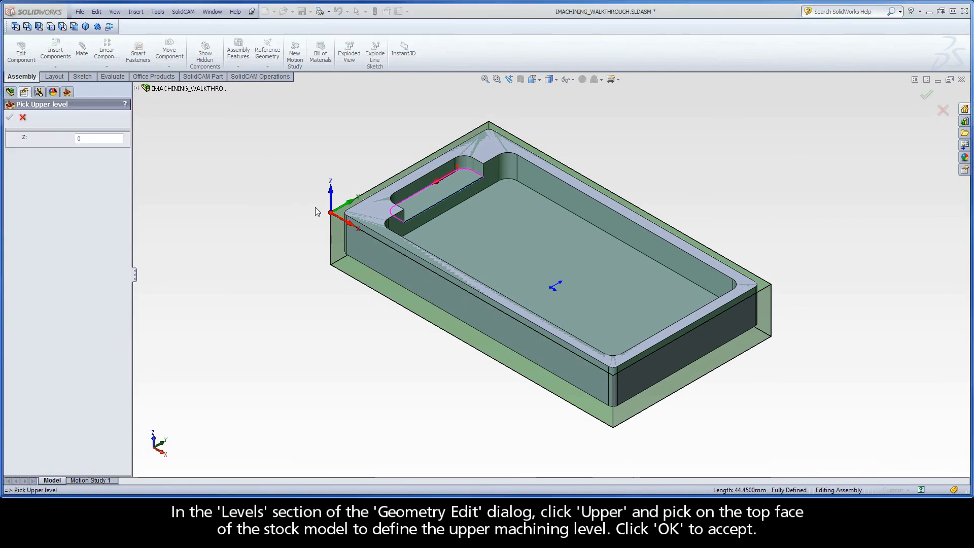
left_click(342, 214)
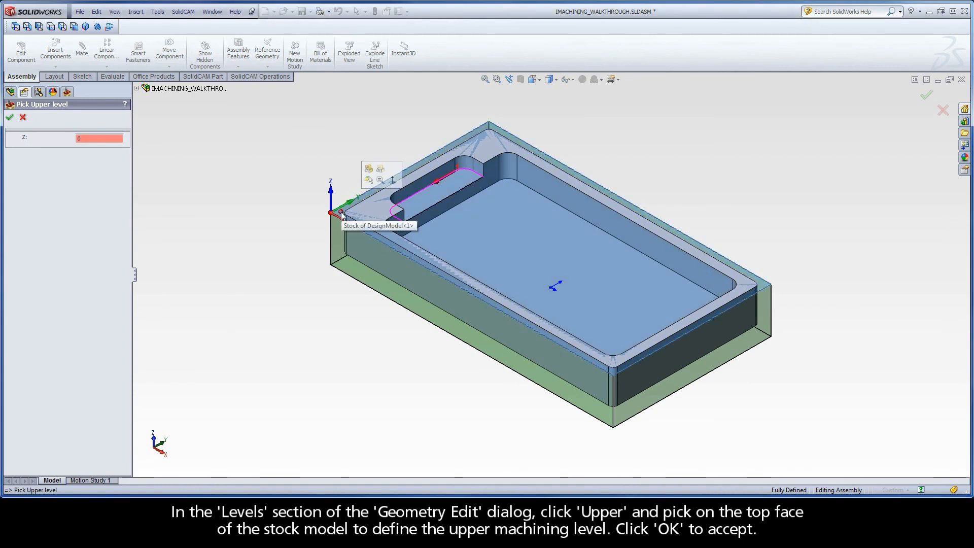
left_click(9, 118)
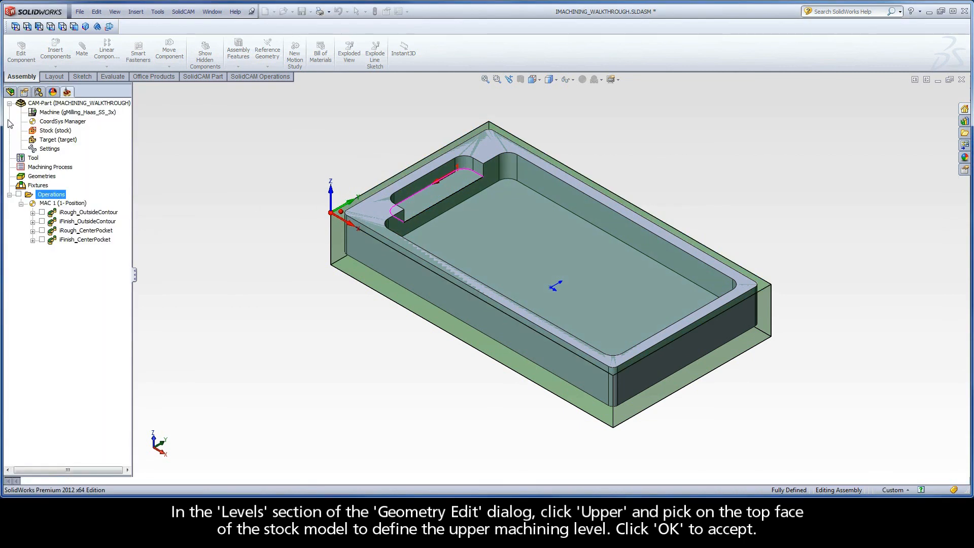
left_click(37, 222)
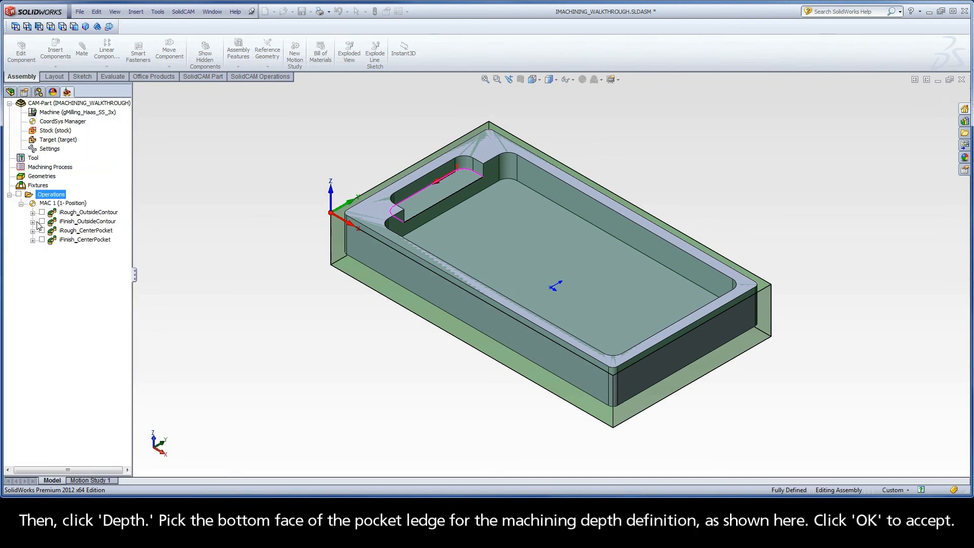
left_click(431, 194)
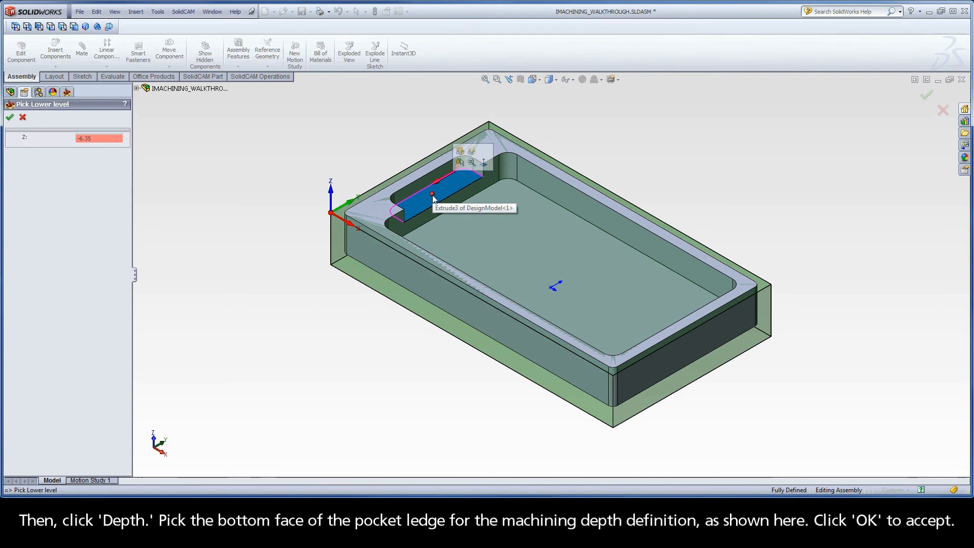
left_click(10, 118)
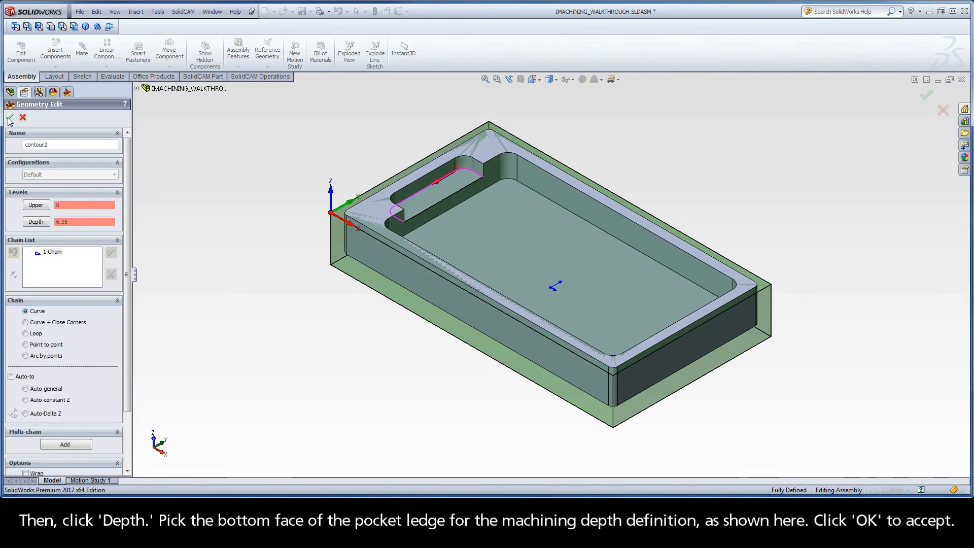
left_click(9, 118)
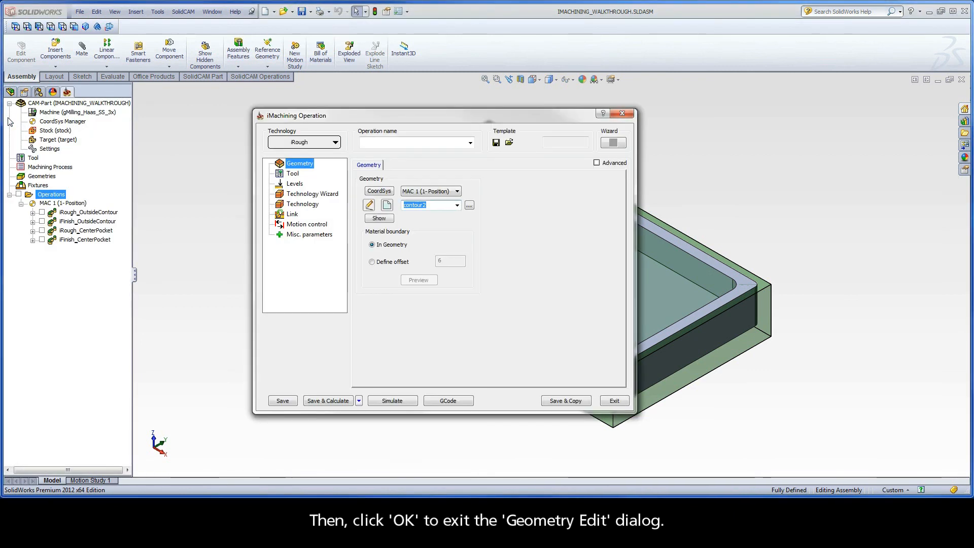
Assign the existing 9.5 mm end mill to the ledge roughing operation and check its Technology Wizard settings and wall offset.
left_click(293, 175)
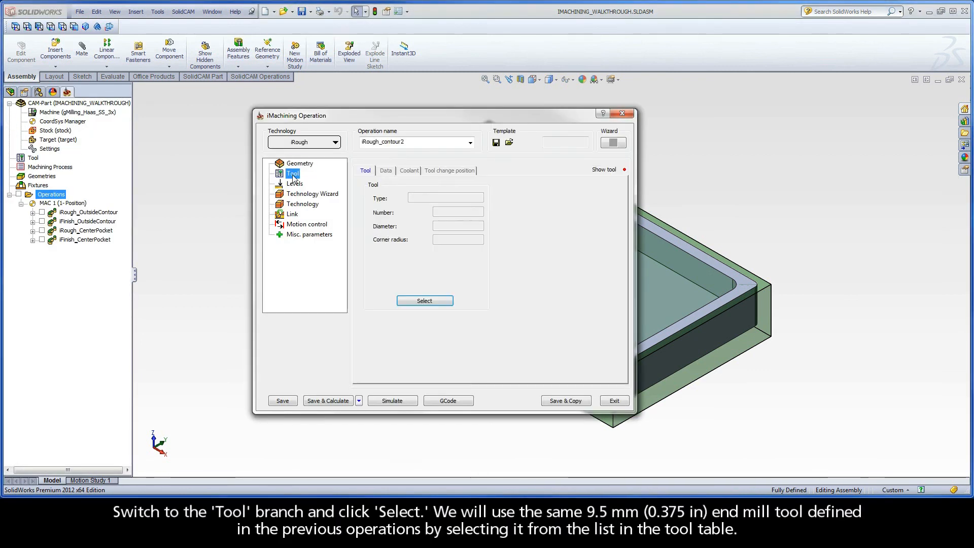
left_click(414, 302)
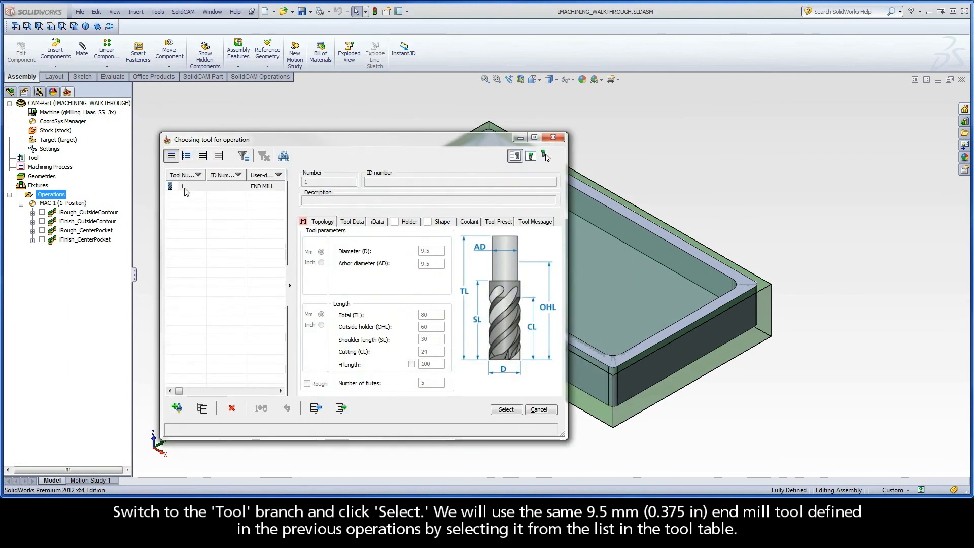
left_click(264, 187)
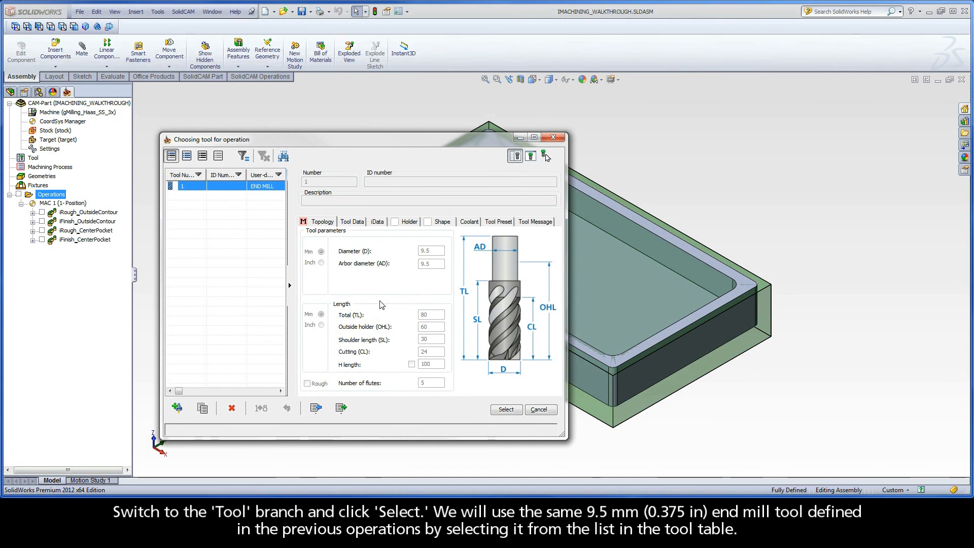
left_click(507, 410)
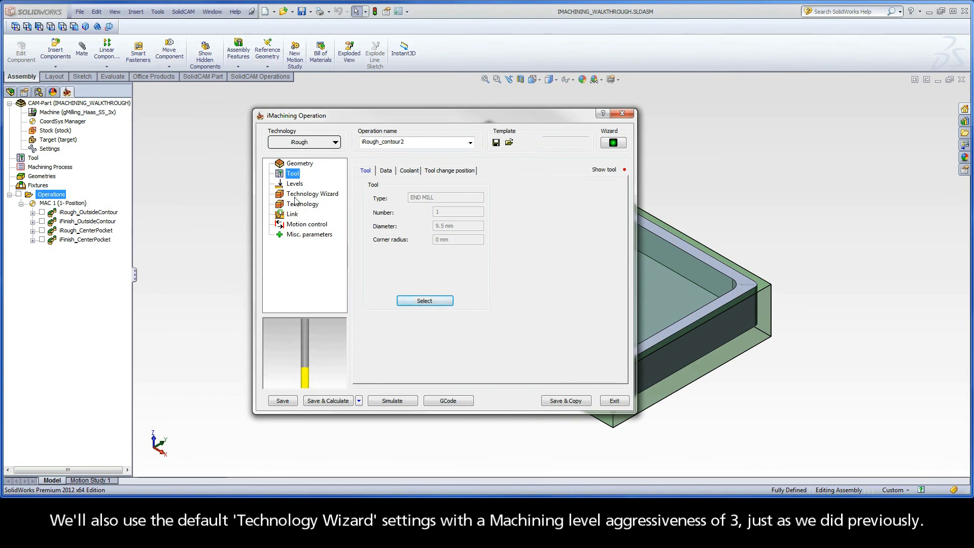
left_click(319, 194)
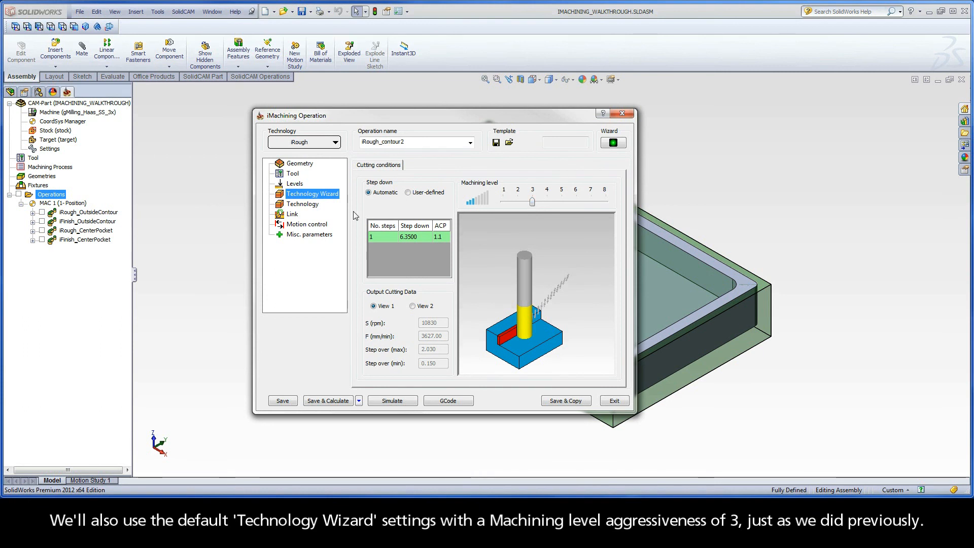
left_click(299, 205)
left_click(591, 191)
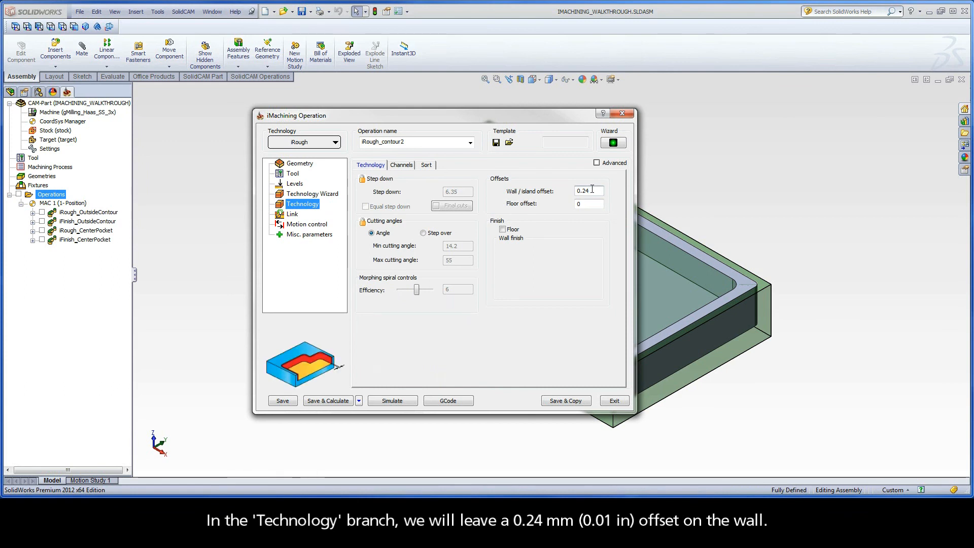
Name the roughing operation iRough_PocketLedge, save it and calculate its tool path.
double_click(417, 142)
left_click_drag(417, 144, 382, 141)
type("PocketLedge")
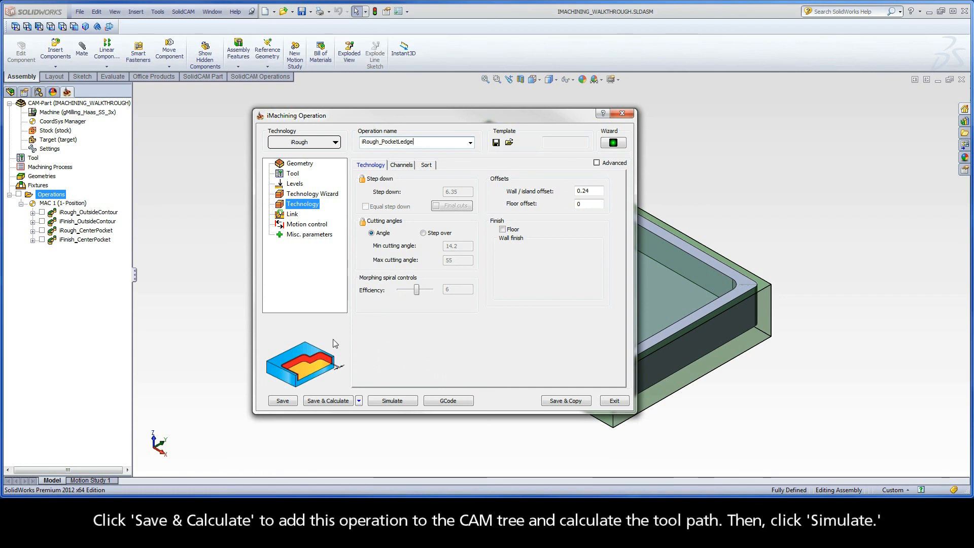
left_click(320, 400)
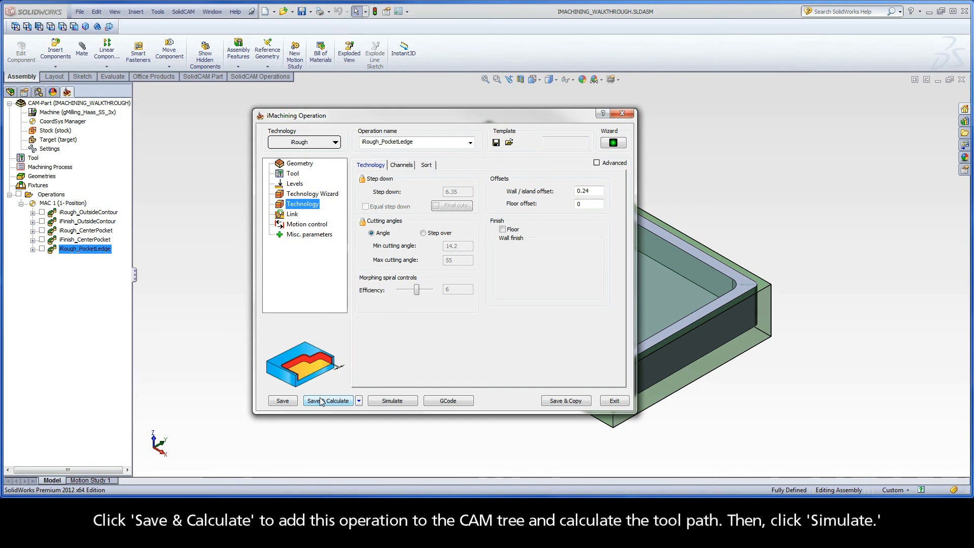
Simulate the iRough_PocketLedge operation in SolidVerify and exit the simulation.
left_click(392, 400)
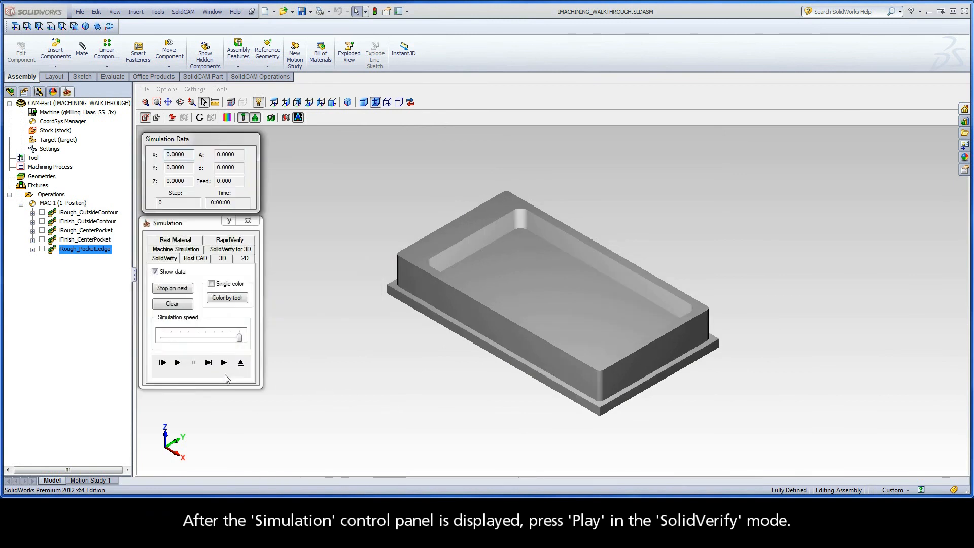
left_click(176, 363)
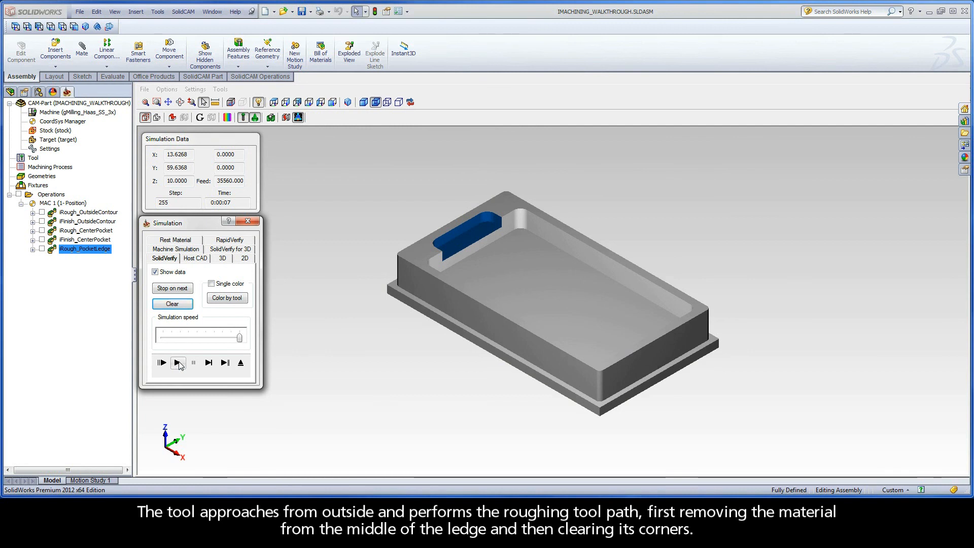
left_click(240, 363)
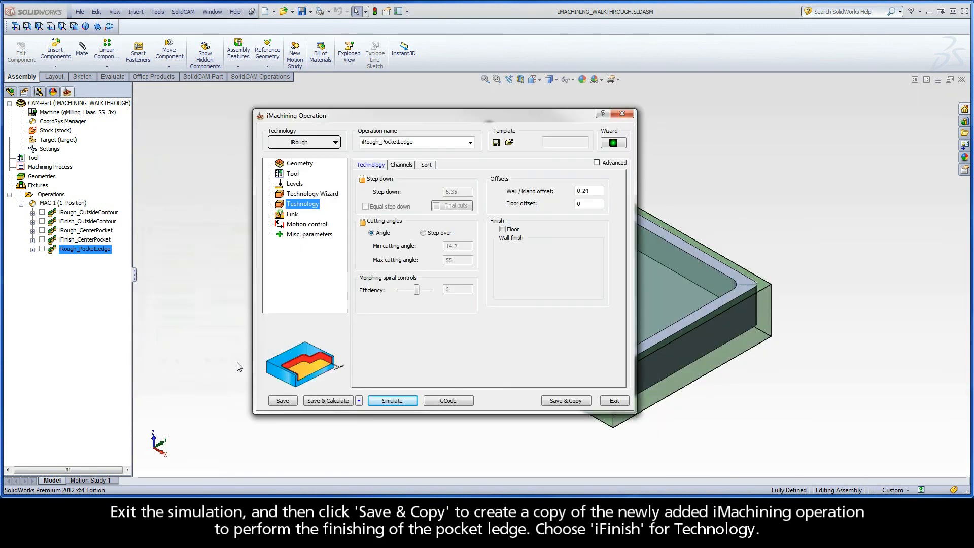
Save and copy the iRough_PocketLedge operation, and change the copy's technology to iFinish.
left_click(566, 404)
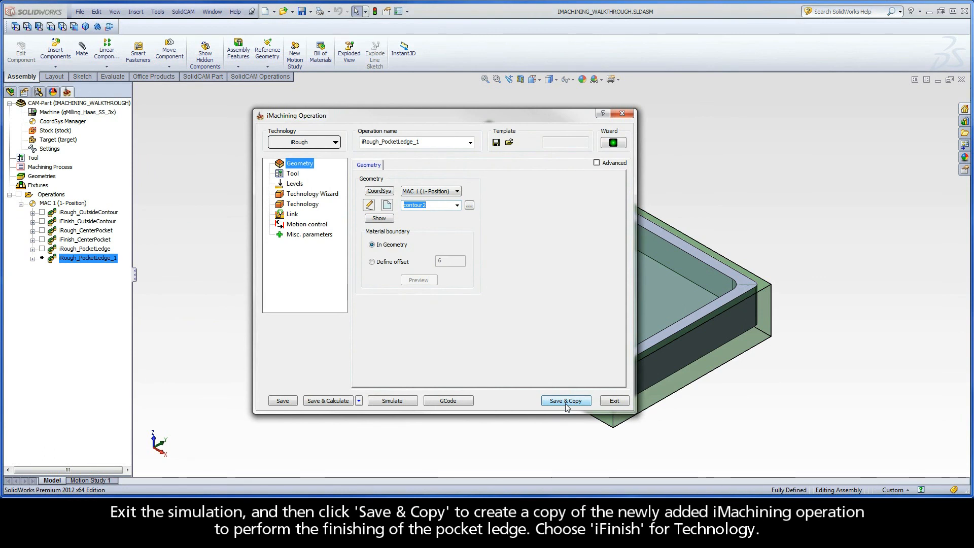
left_click(300, 142)
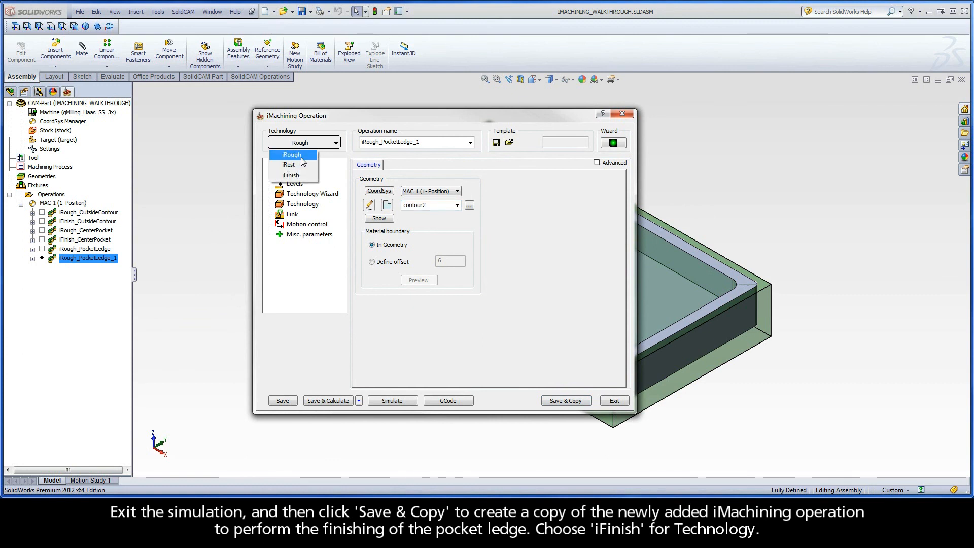
left_click(300, 175)
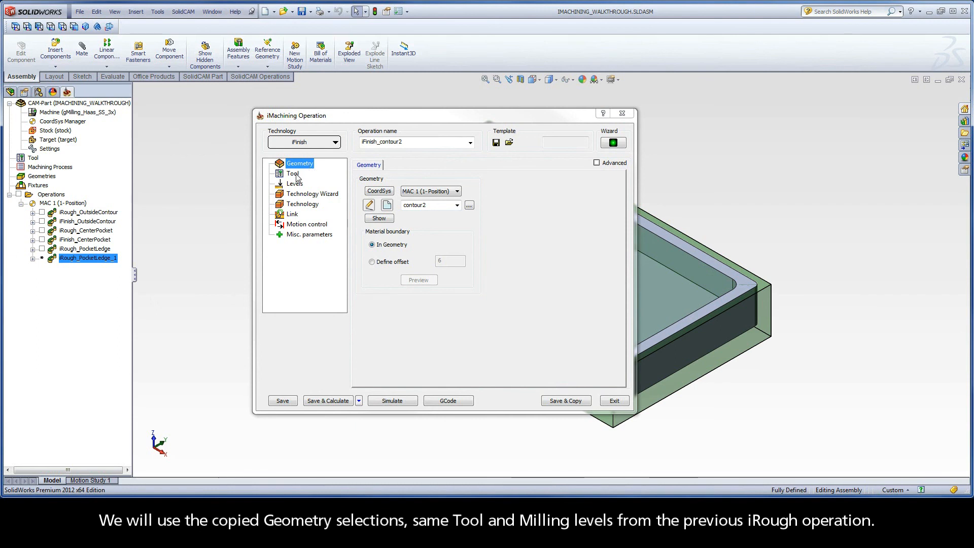
Check the finishing copy's tool, milling levels, machining level, wall offset and iRest parent operation.
left_click(297, 175)
left_click(295, 185)
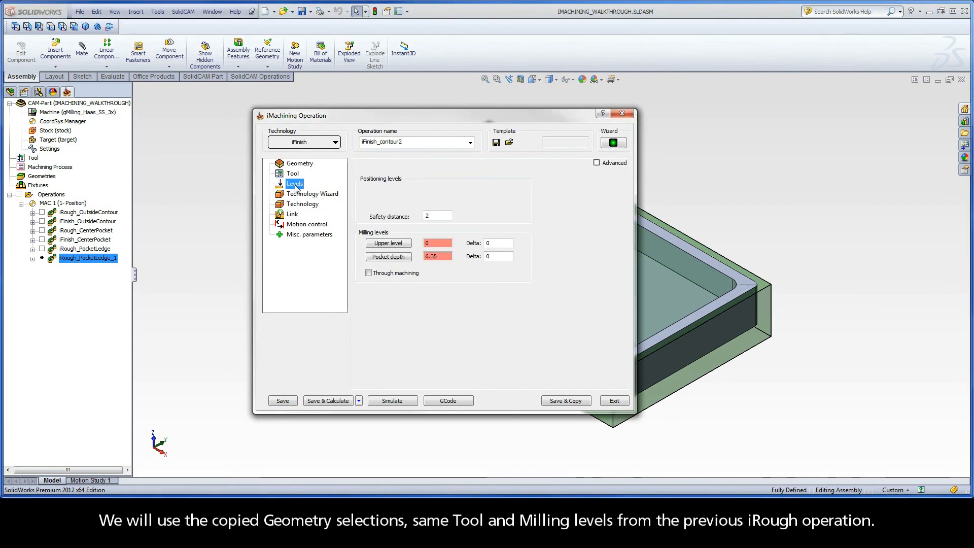
left_click(301, 195)
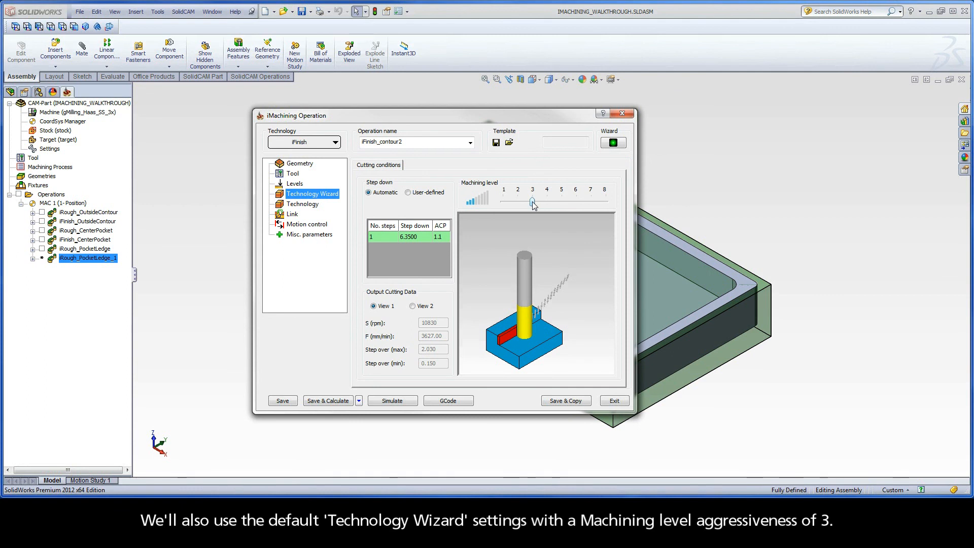
left_click(304, 205)
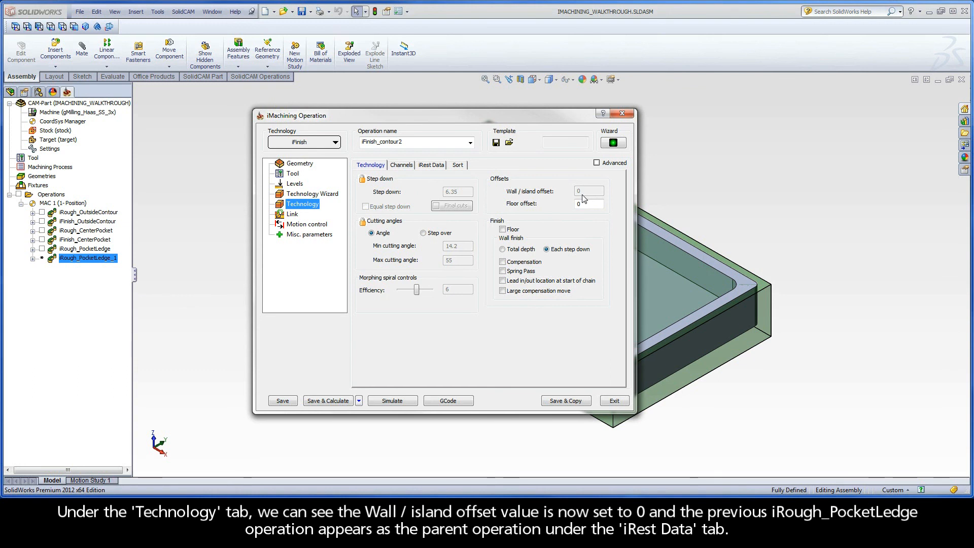
left_click(438, 166)
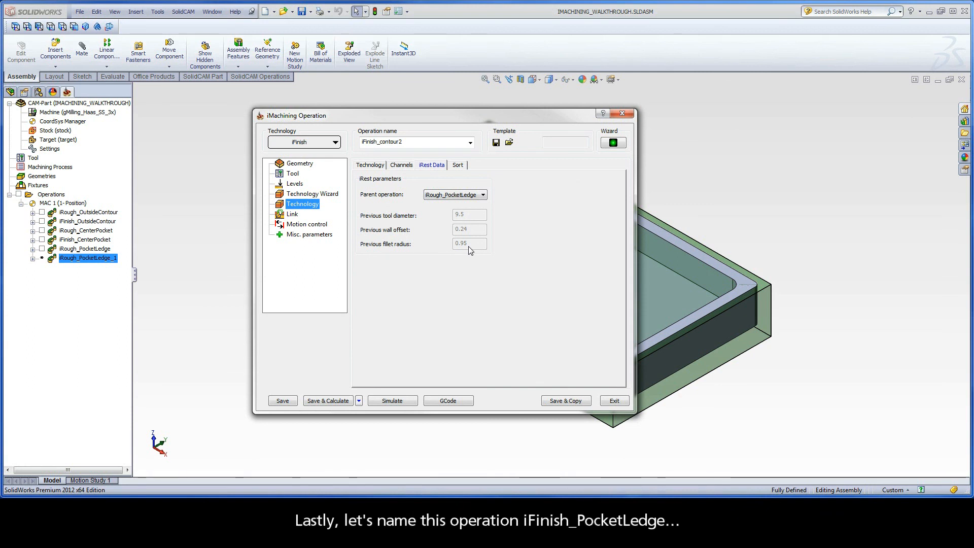
Name the finishing operation iFinish_PocketLedge, save it and calculate its tool path.
double_click(420, 142)
left_click_drag(403, 143, 381, 143)
type("Po")
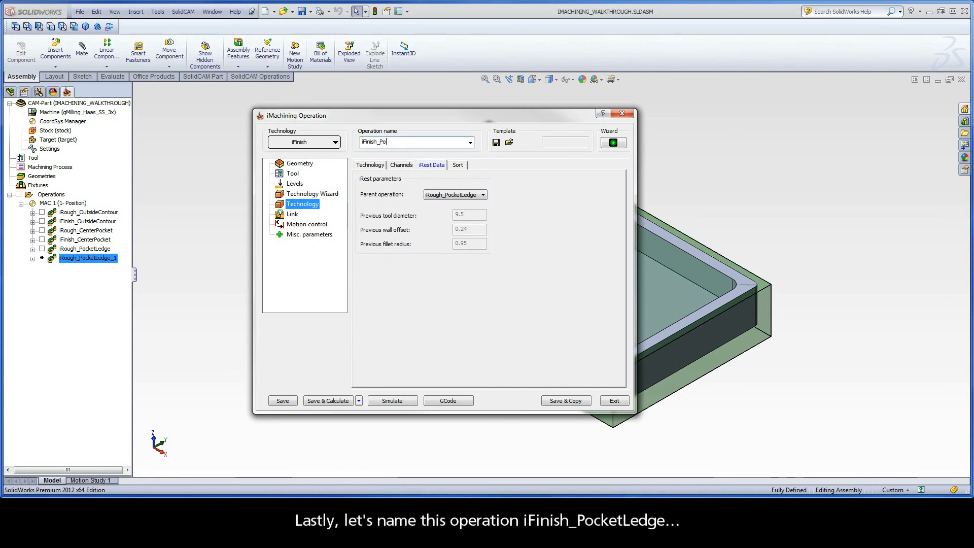
type("cketLe")
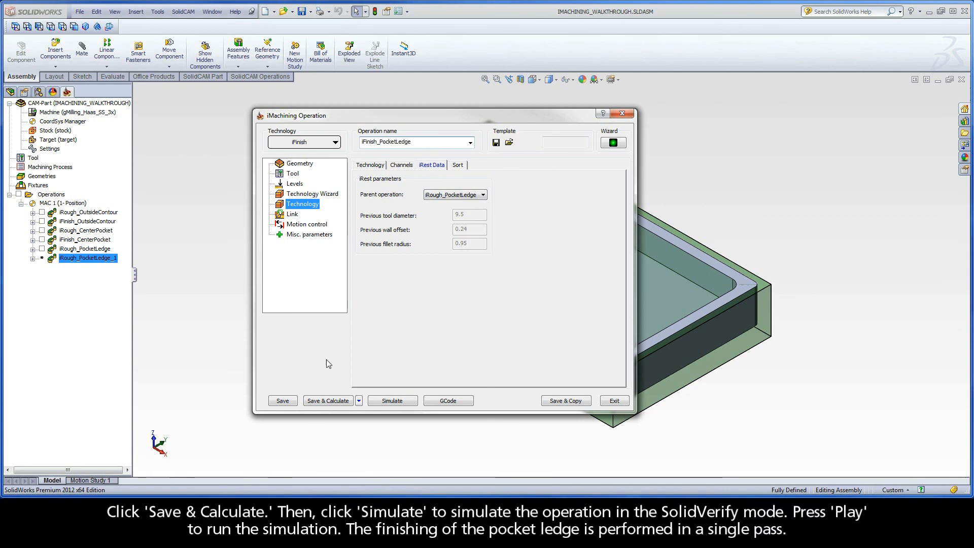
left_click(322, 398)
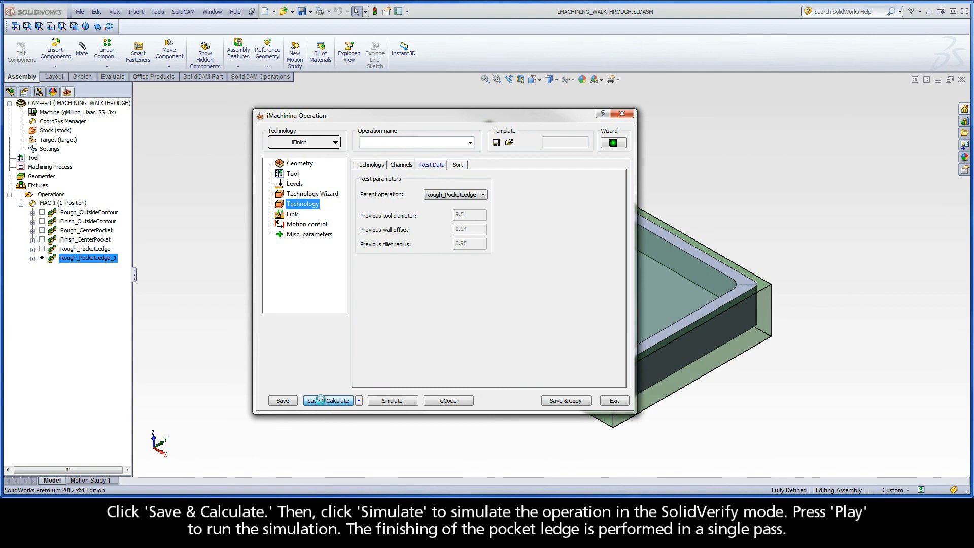
Simulate the iFinish_PocketLedge operation in SolidVerify.
left_click(390, 400)
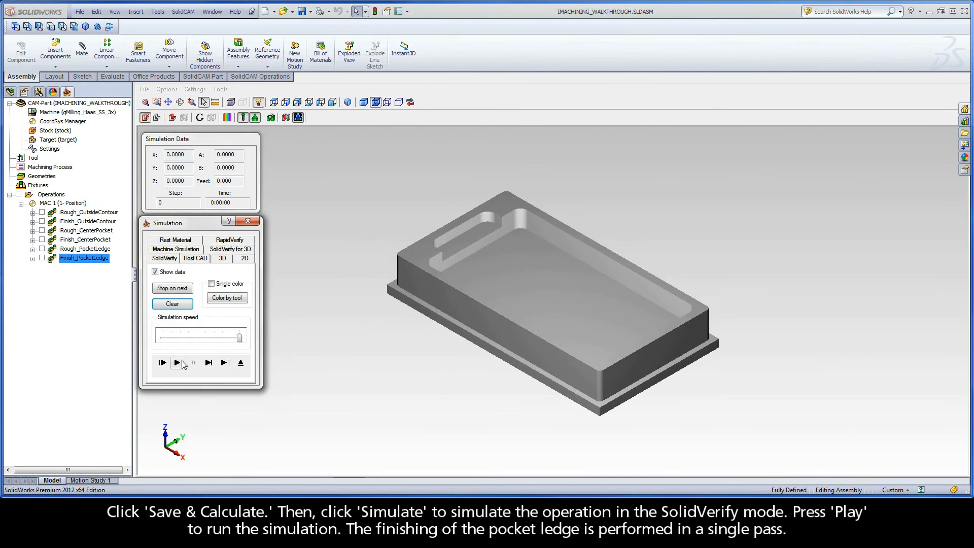
left_click(177, 361)
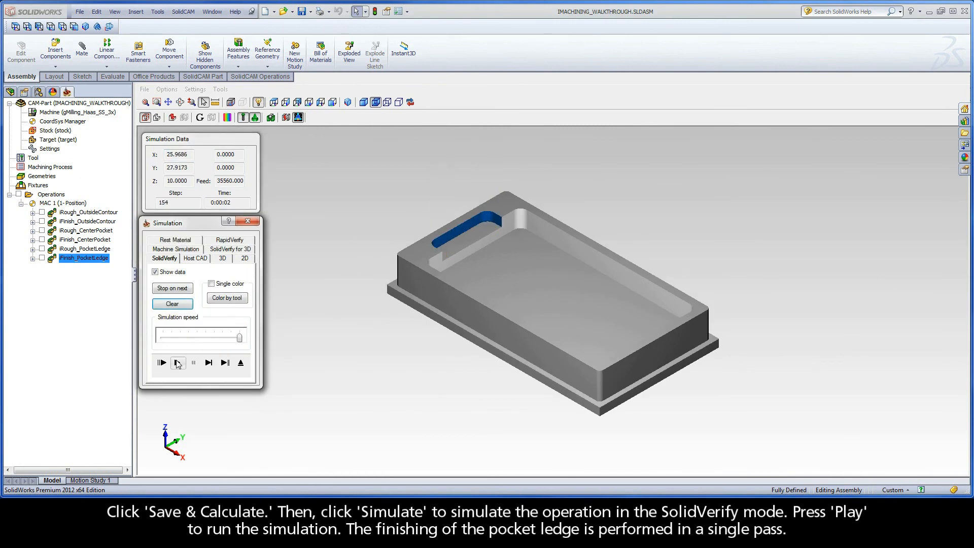